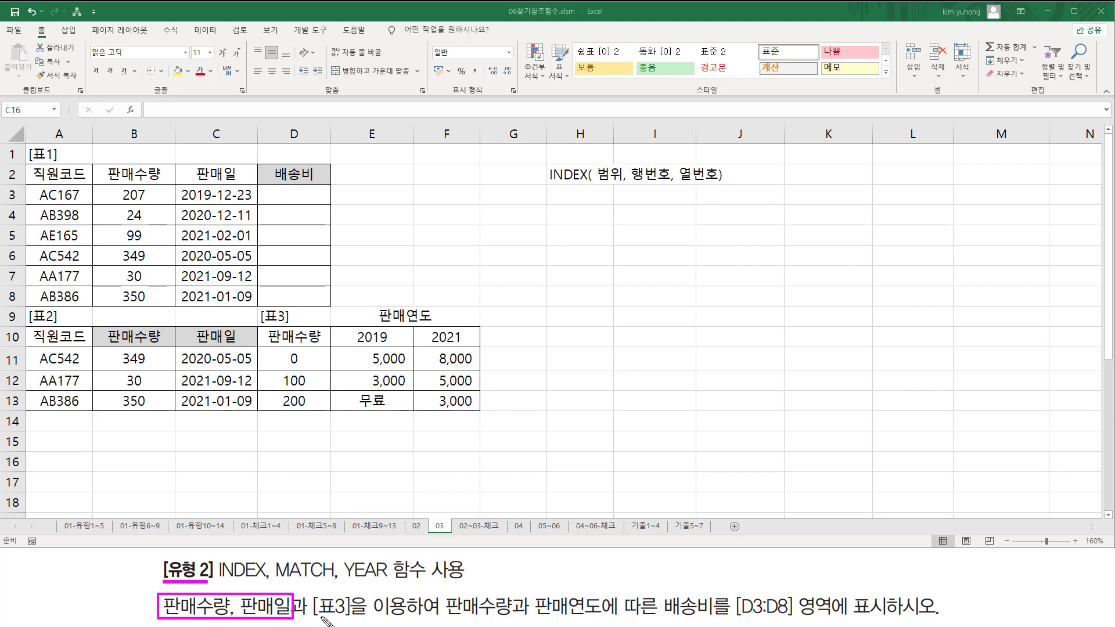
drag(307, 618, 609, 619)
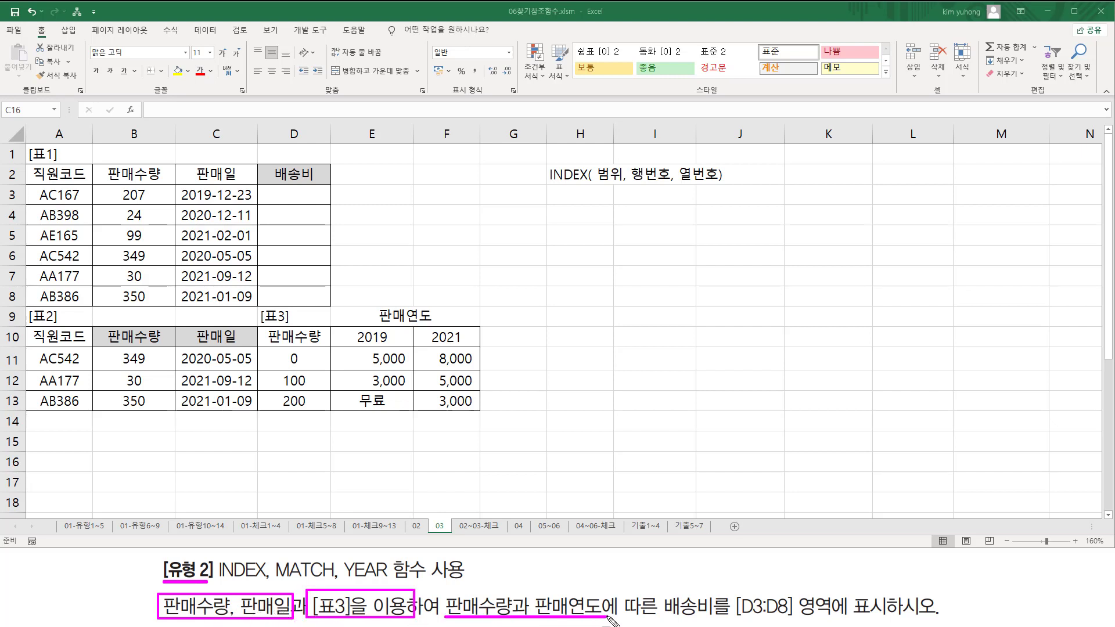
mouse_move(665, 590)
mouse_down()
mouse_move(727, 618)
mouse_move(789, 617)
mouse_up()
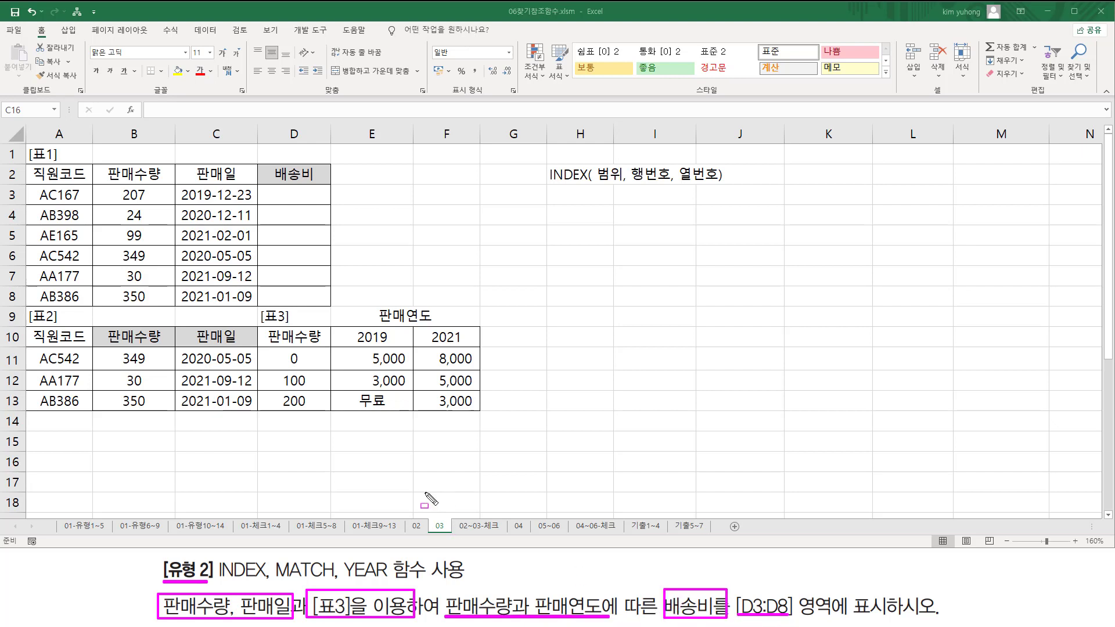
drag(267, 188, 325, 301)
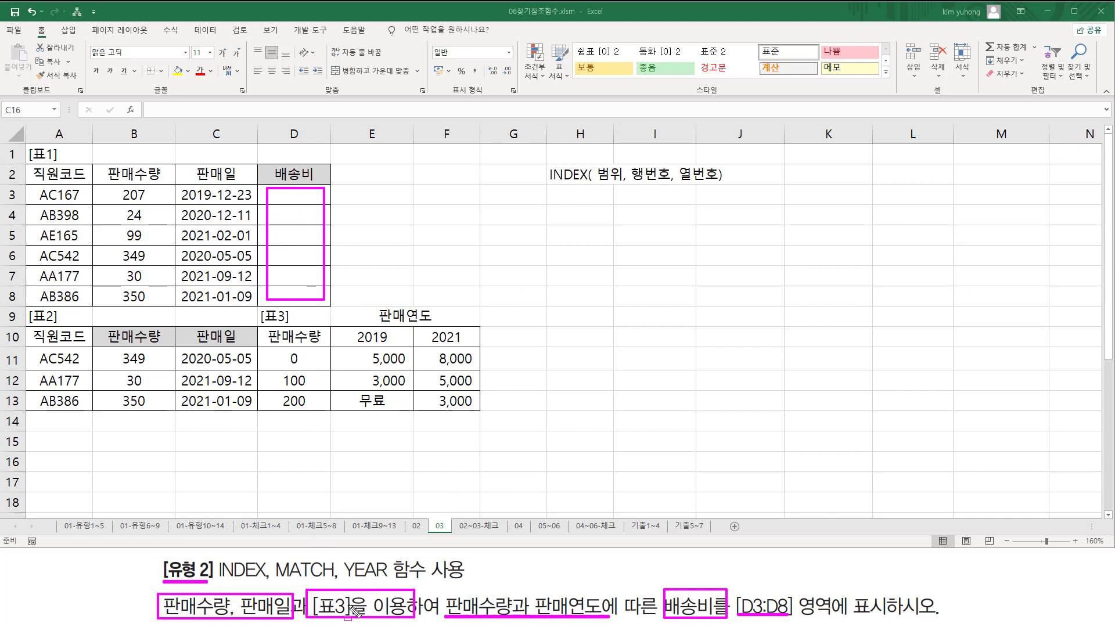
drag(300, 351, 306, 347)
drag(277, 349, 313, 413)
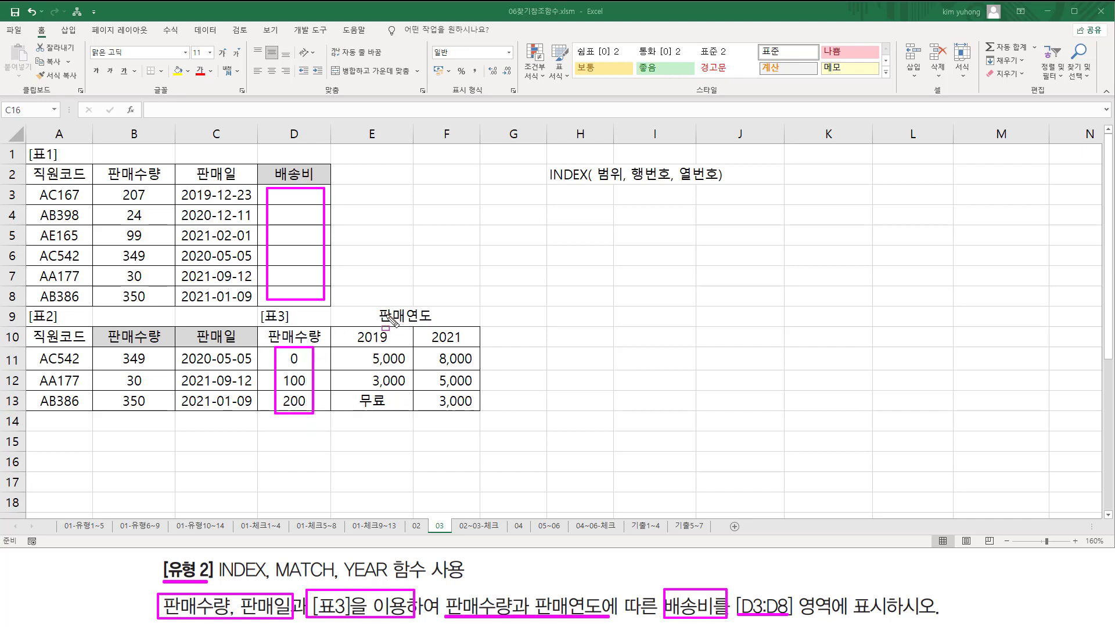
drag(352, 329, 469, 347)
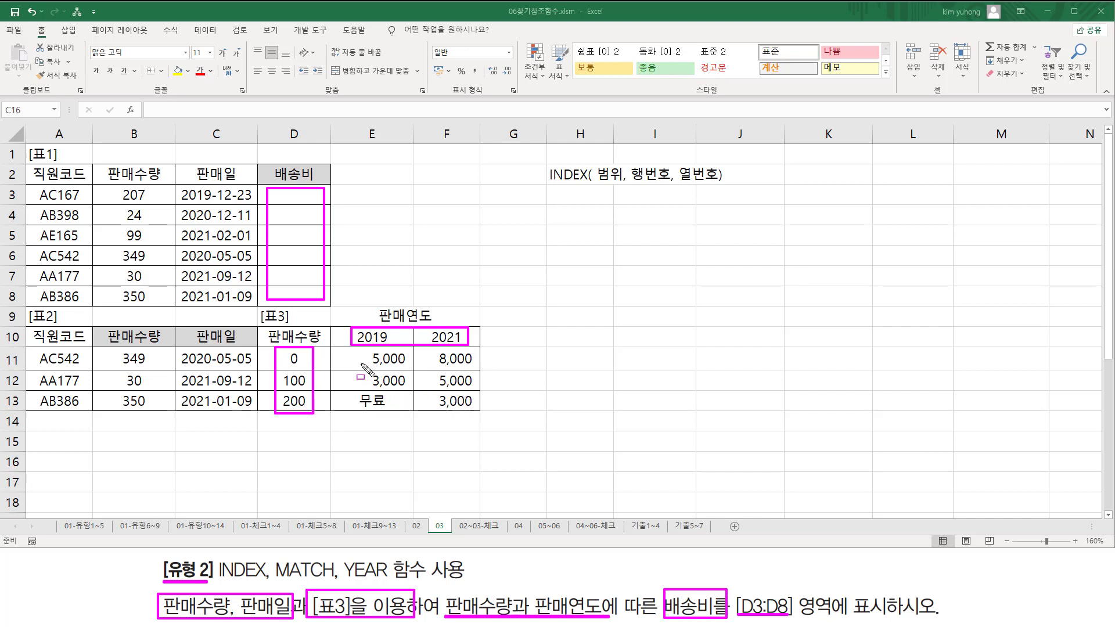
drag(342, 351, 476, 410)
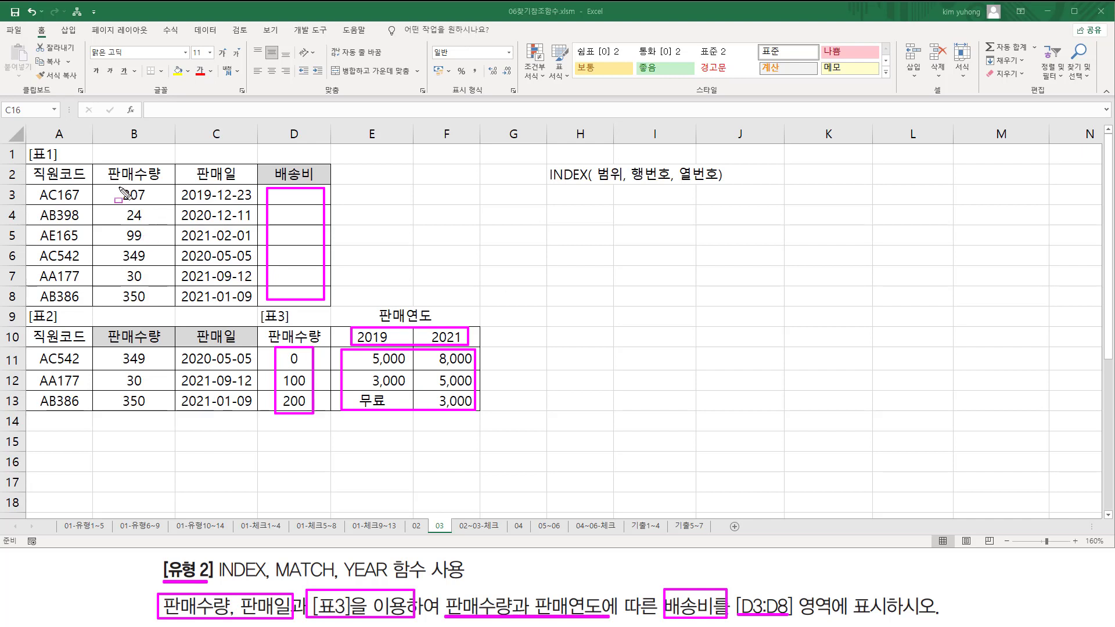
drag(118, 199, 150, 199)
drag(315, 401, 324, 400)
mouse_move(344, 350)
mouse_down()
mouse_move(434, 411)
mouse_move(478, 411)
mouse_up()
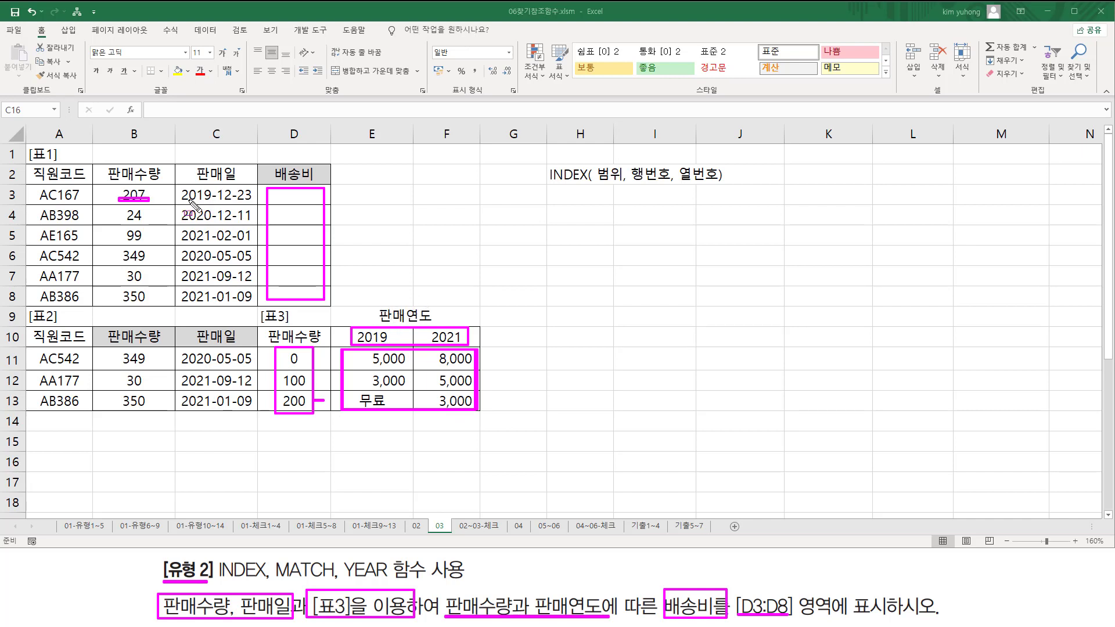
drag(180, 201, 212, 201)
drag(344, 580, 393, 581)
drag(366, 332, 362, 329)
mouse_move(433, 331)
mouse_down()
mouse_move(468, 344)
mouse_move(472, 333)
mouse_up()
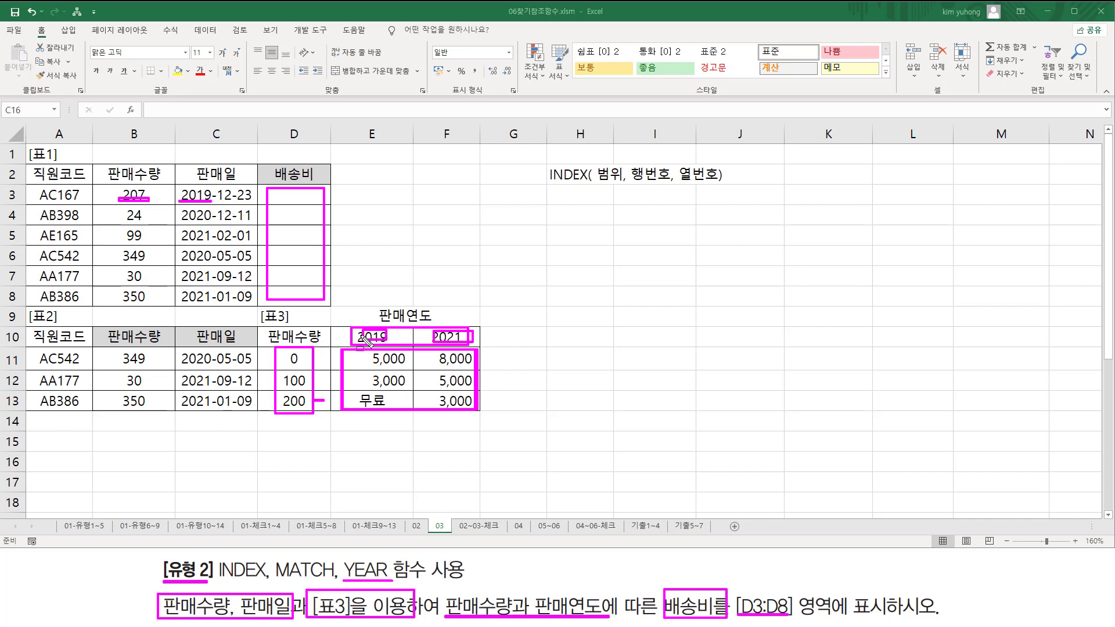
mouse_move(359, 332)
mouse_down()
mouse_move(353, 324)
mouse_move(474, 326)
mouse_move(473, 346)
mouse_up()
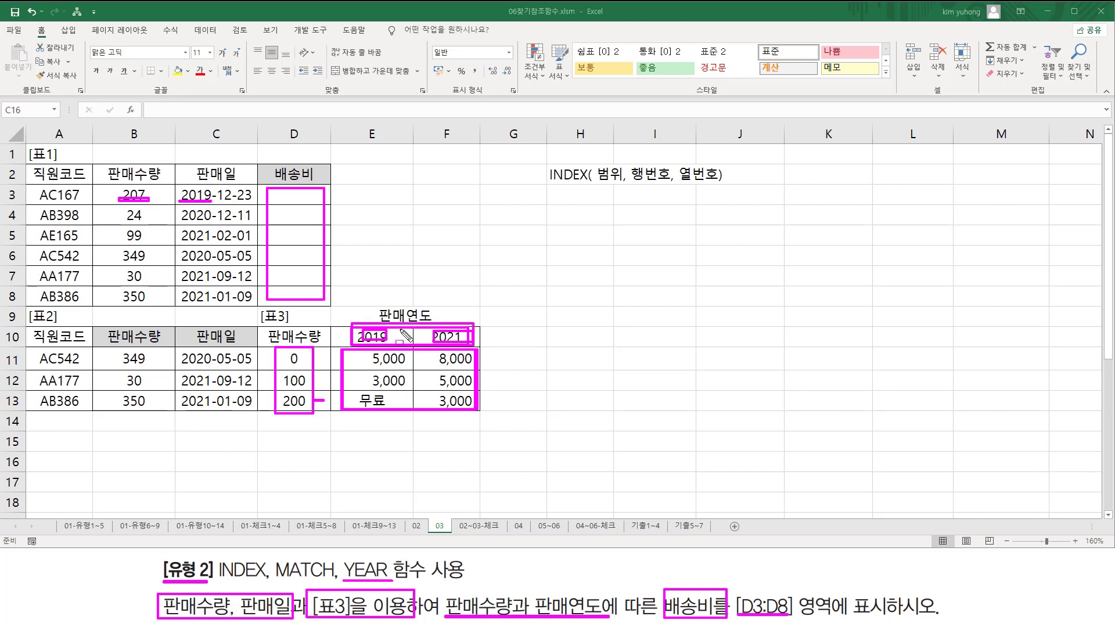
mouse_move(366, 330)
mouse_down()
mouse_move(401, 342)
mouse_move(432, 418)
mouse_move(474, 415)
mouse_move(476, 351)
mouse_up()
drag(374, 292, 375, 348)
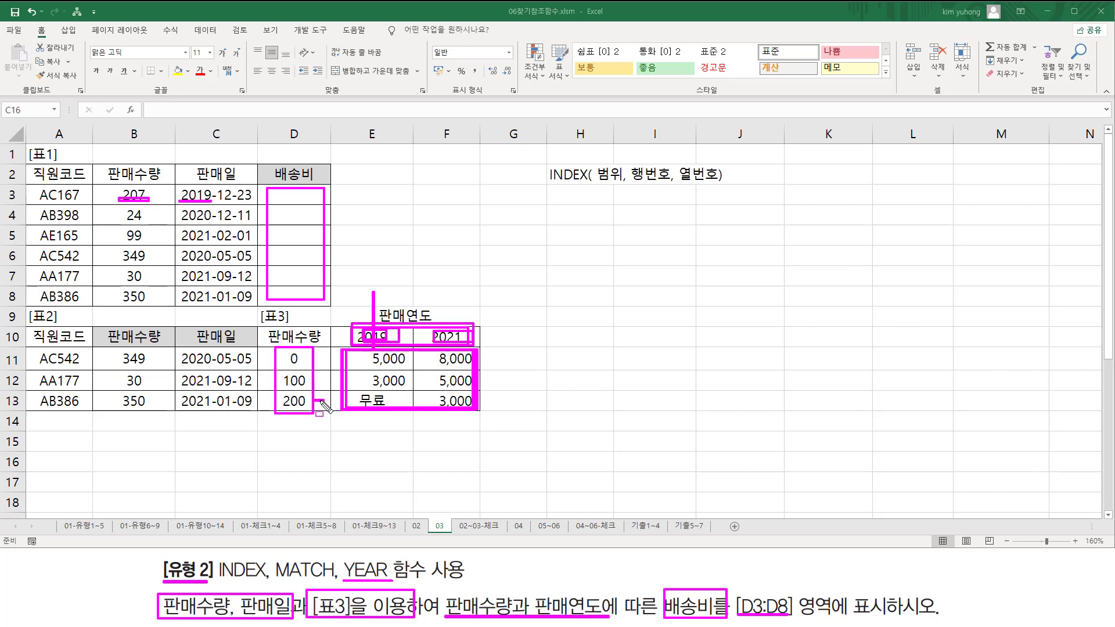
drag(318, 400, 507, 400)
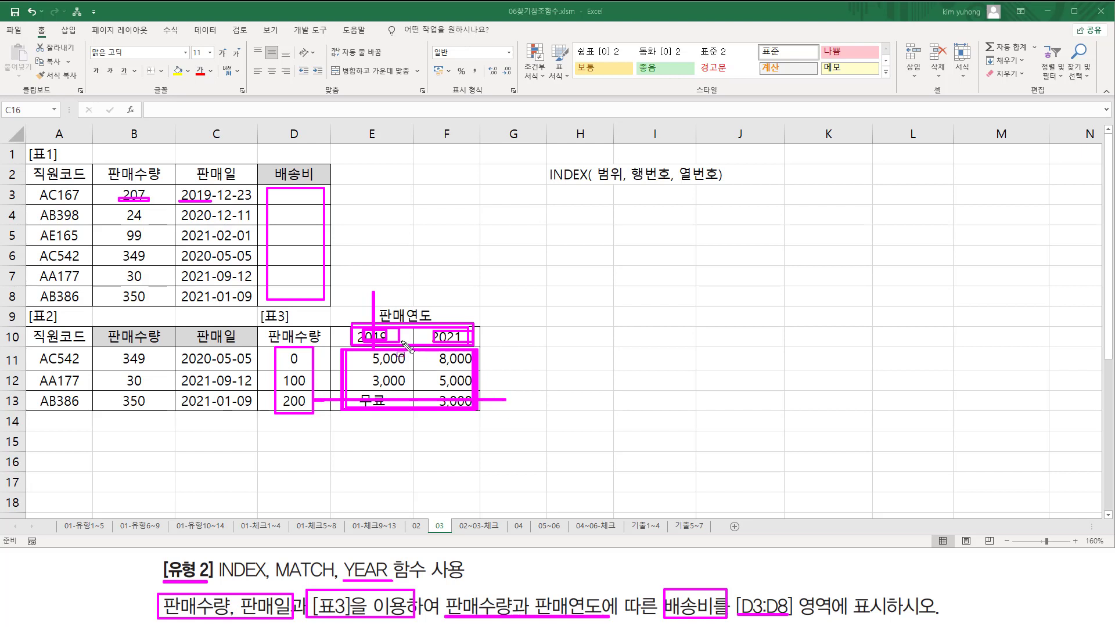
drag(374, 292, 374, 433)
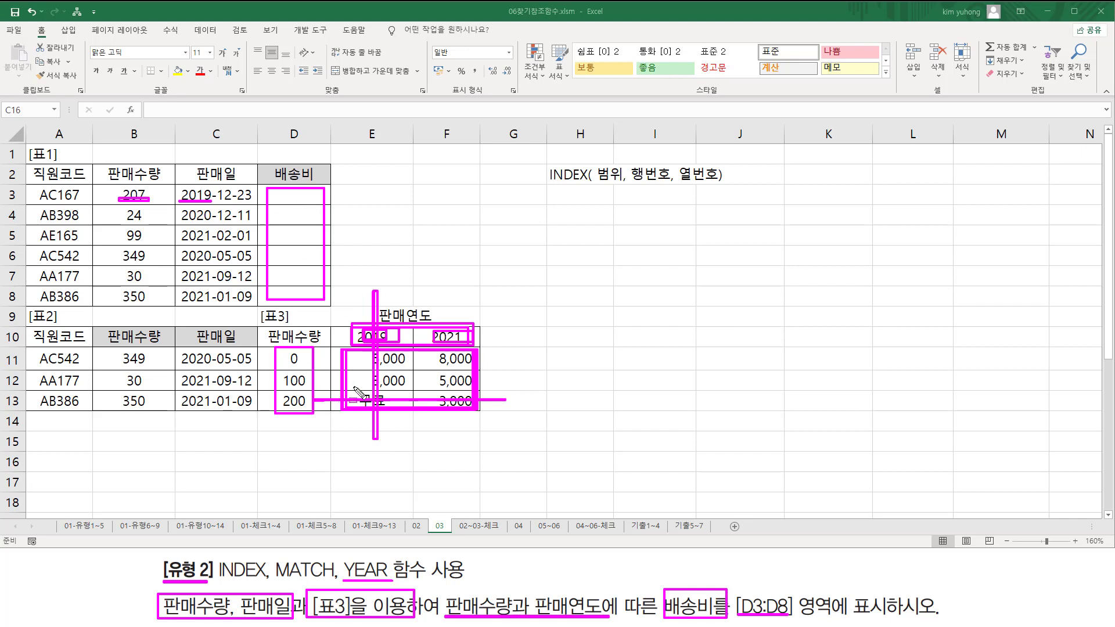
mouse_move(355, 389)
mouse_down()
mouse_move(387, 406)
mouse_move(355, 388)
mouse_up()
mouse_move(128, 186)
mouse_down()
mouse_move(133, 201)
mouse_move(150, 187)
mouse_up()
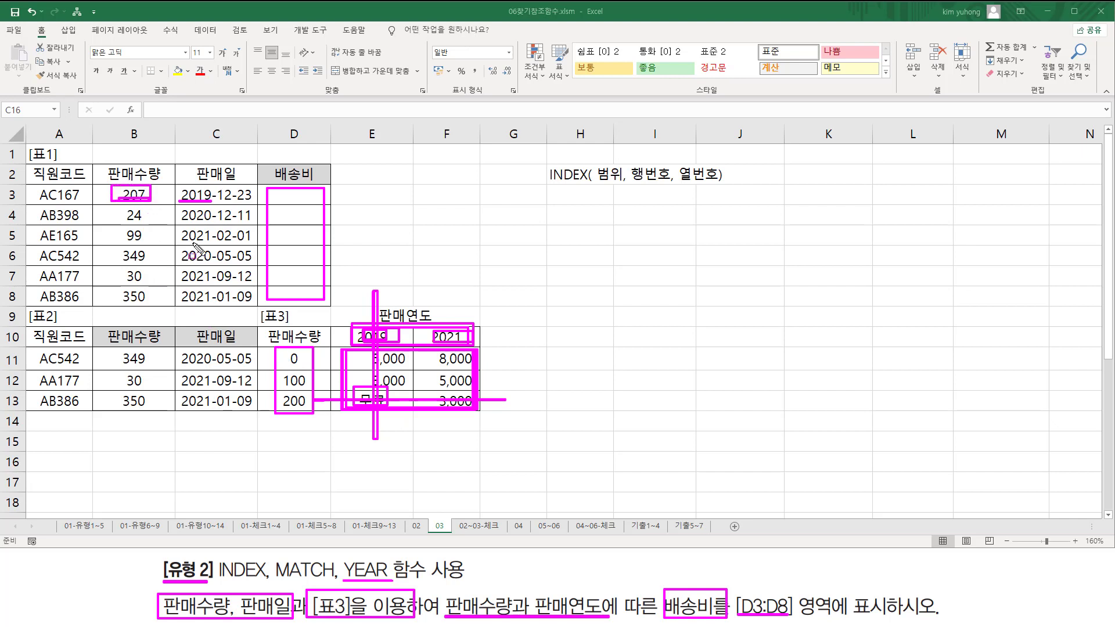
mouse_move(278, 349)
mouse_down()
mouse_move(313, 409)
mouse_move(279, 348)
mouse_up()
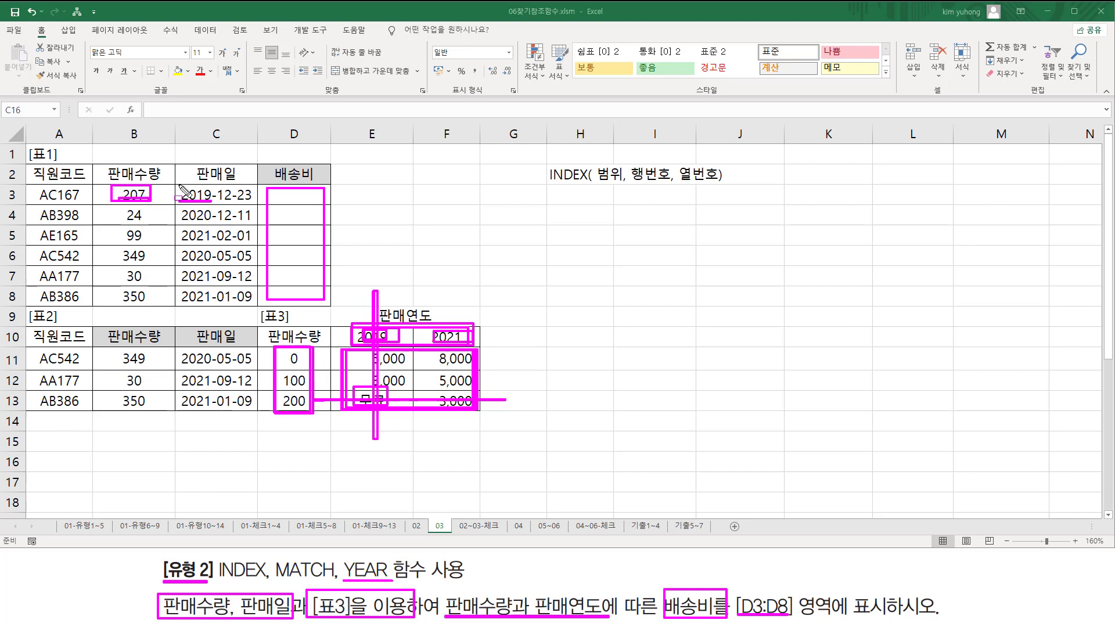
drag(179, 199, 178, 202)
mouse_move(349, 329)
mouse_down()
mouse_move(350, 347)
mouse_move(478, 355)
mouse_up()
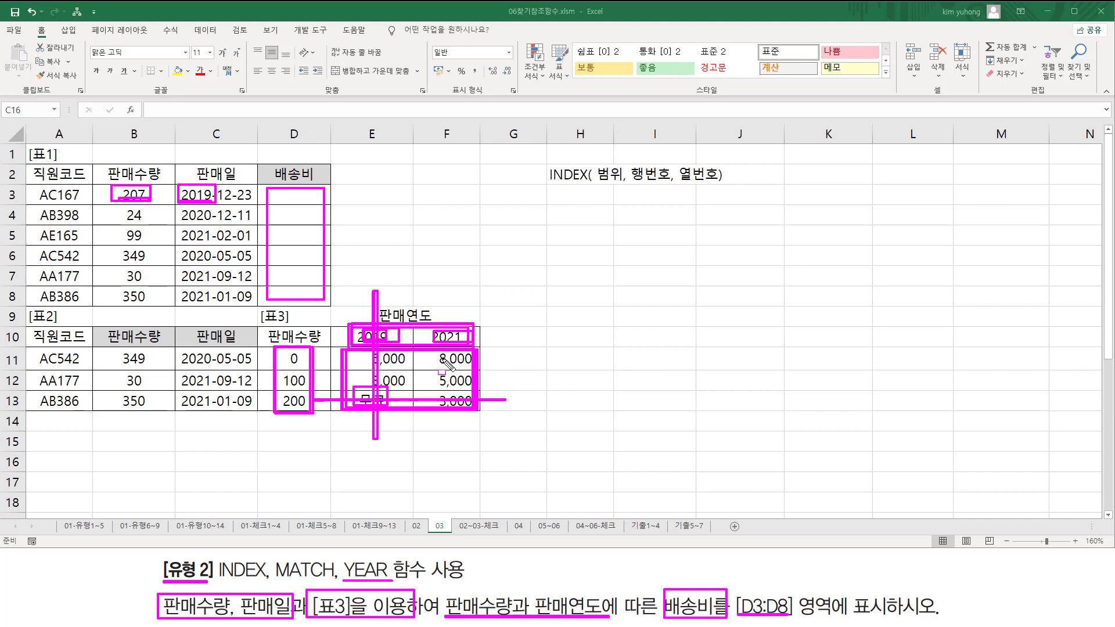
key(Escape)
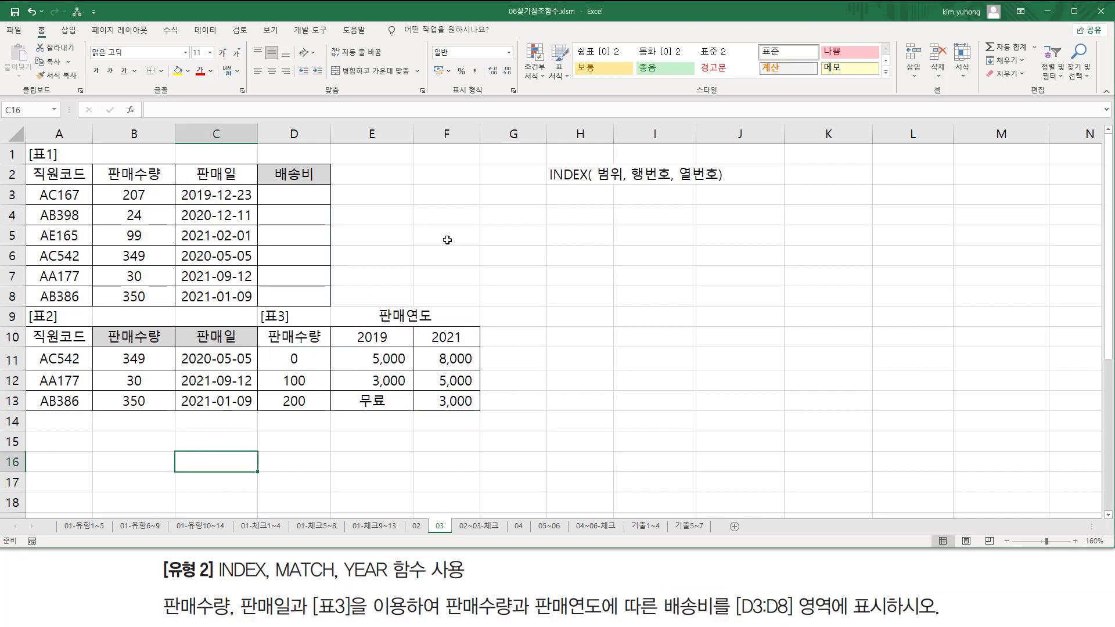
Begin an INDEX formula in D3 with the absolute range $E$11:$F$13 as its array argument.
click(317, 201)
text(=IND)
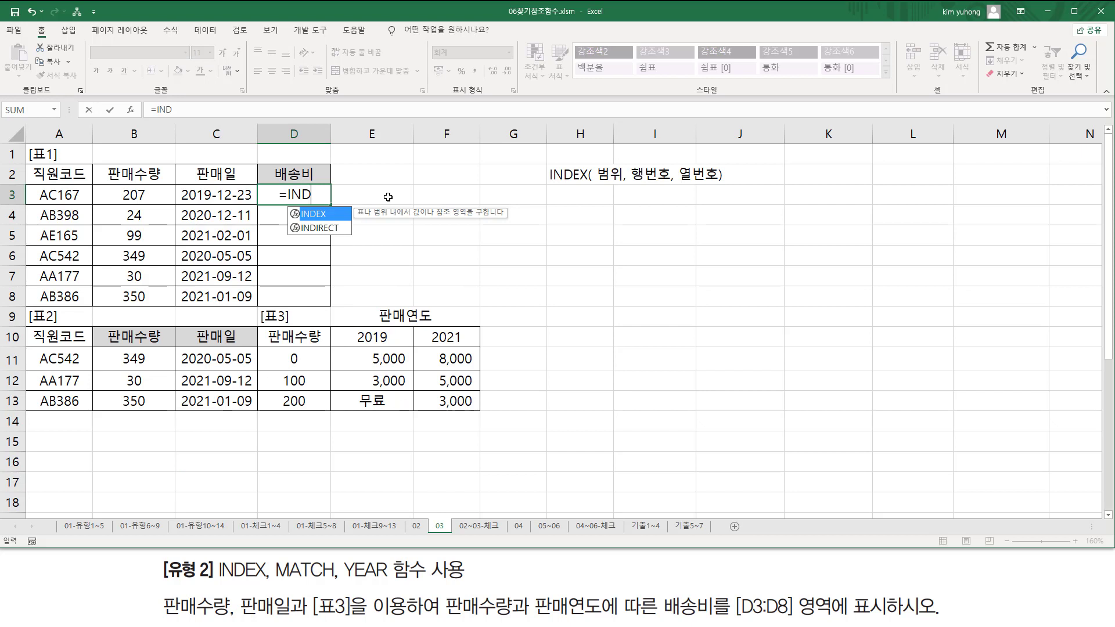
key(Tab)
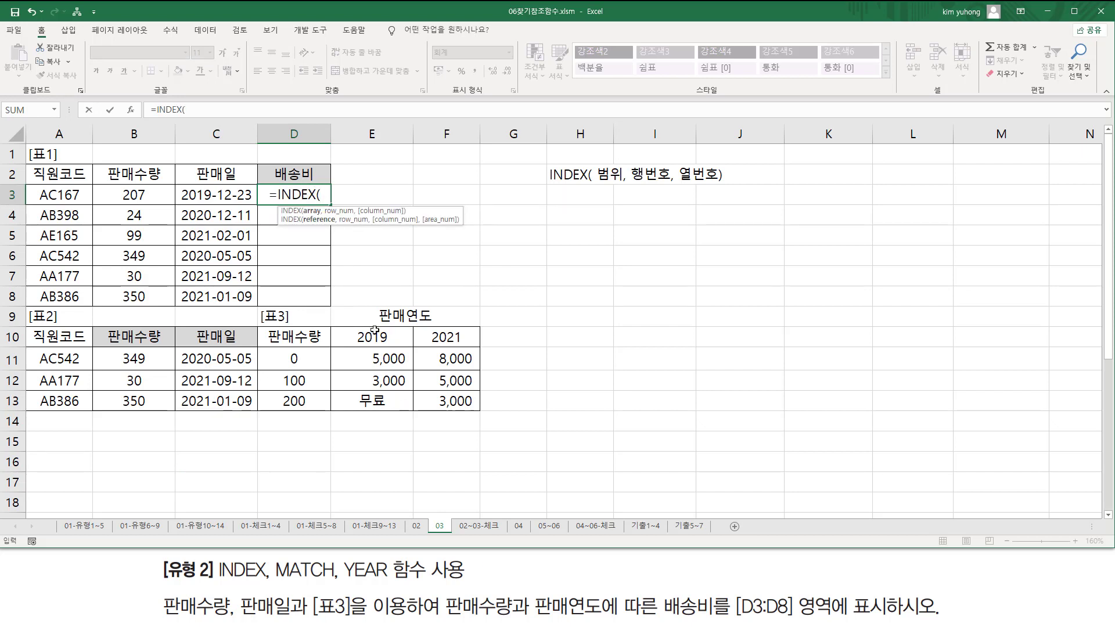
drag(364, 357, 458, 396)
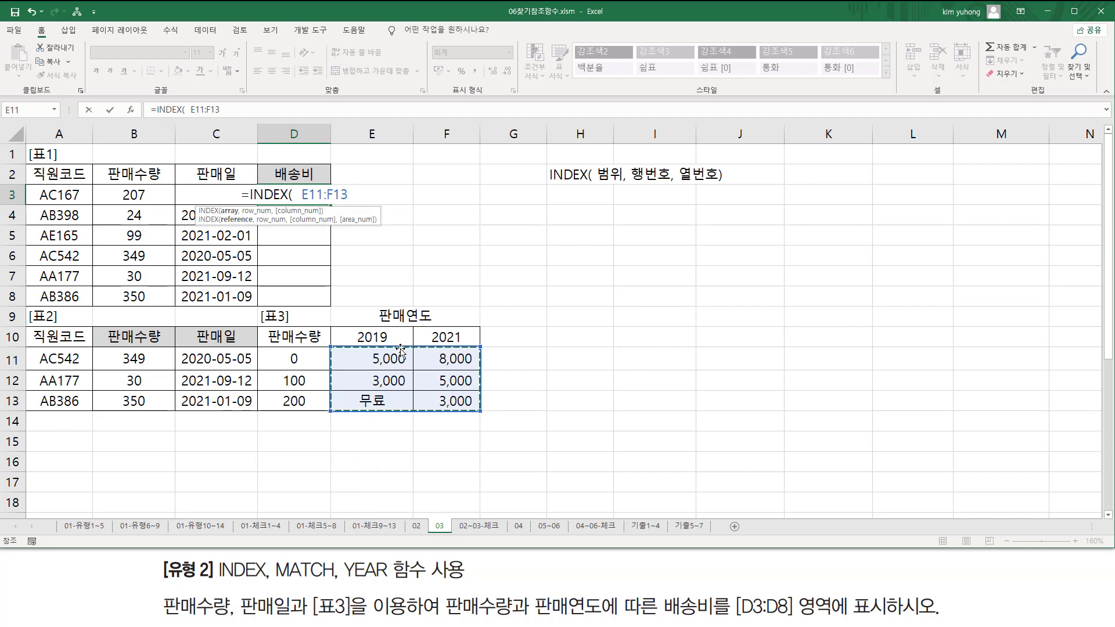
key(F4)
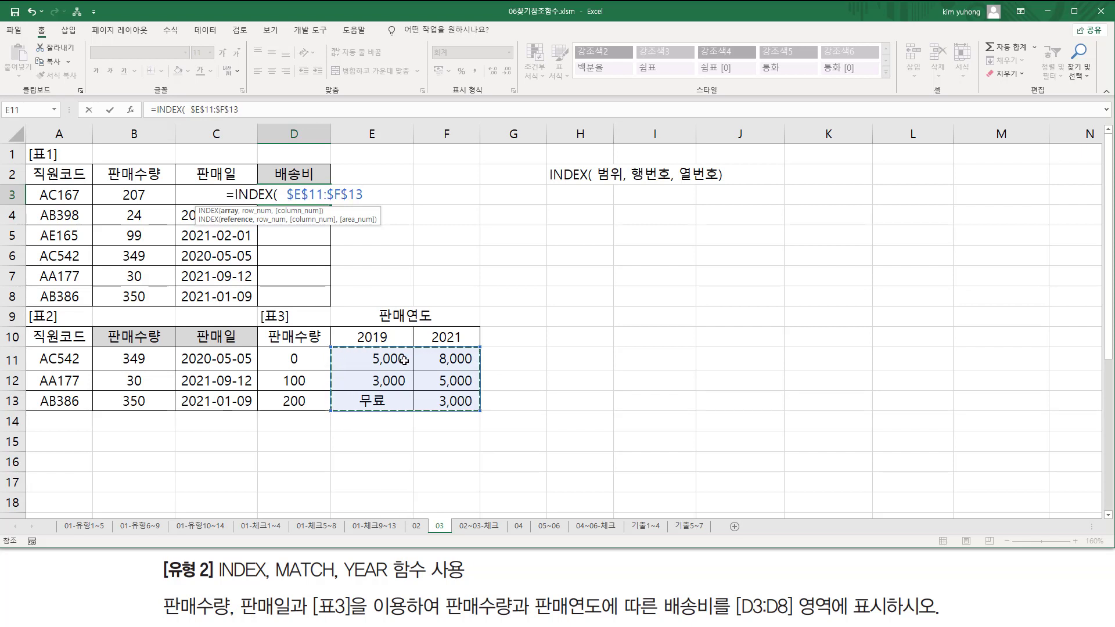
text(,)
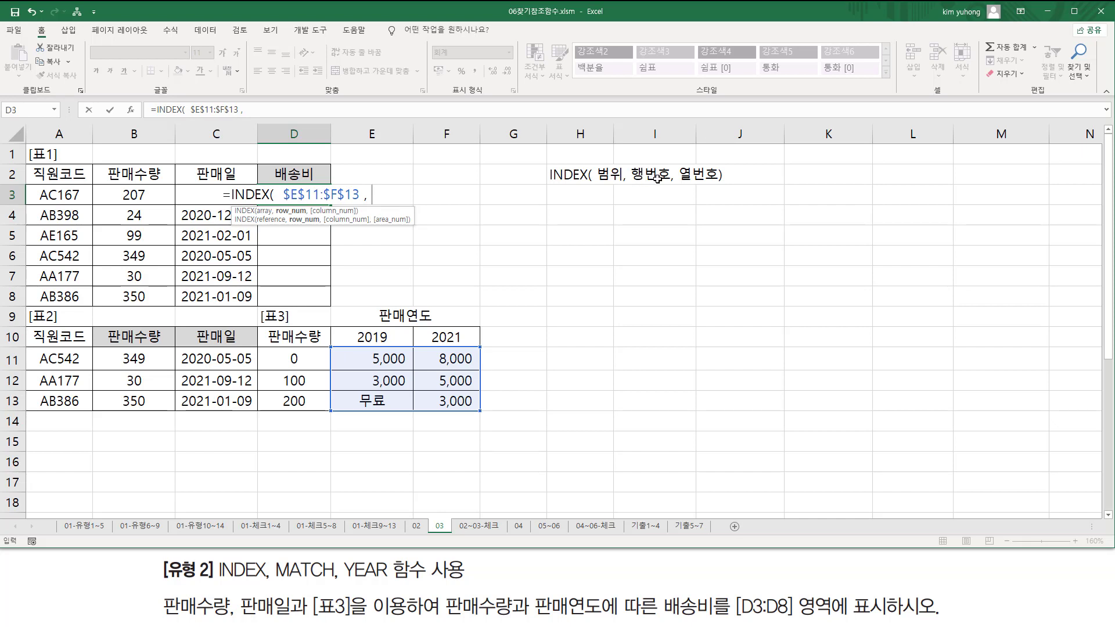
drag(279, 350, 309, 409)
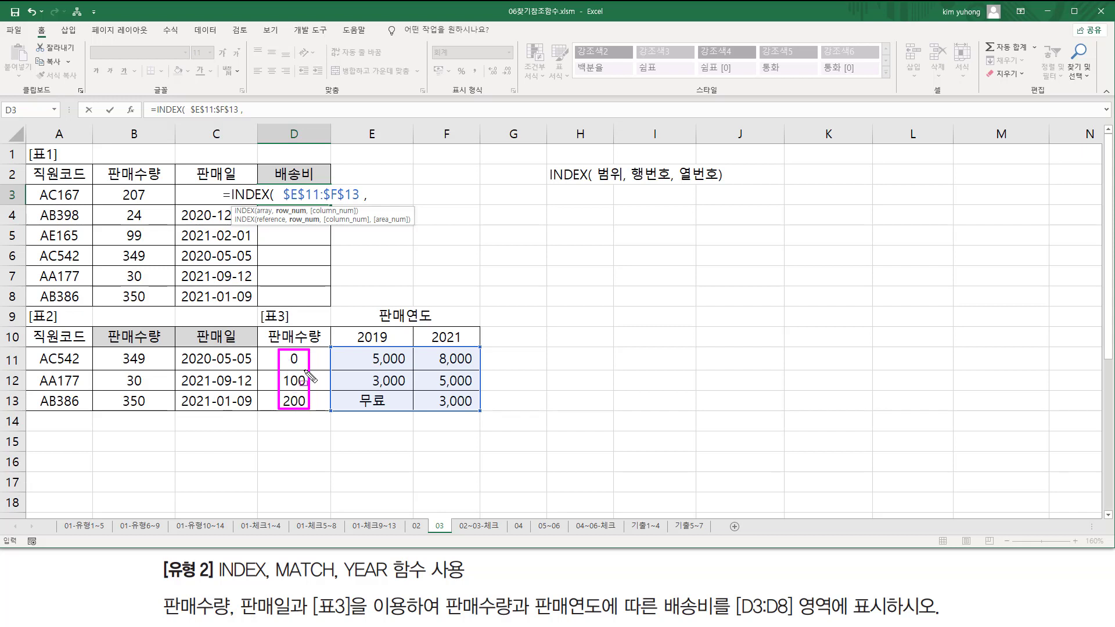
key(Escape)
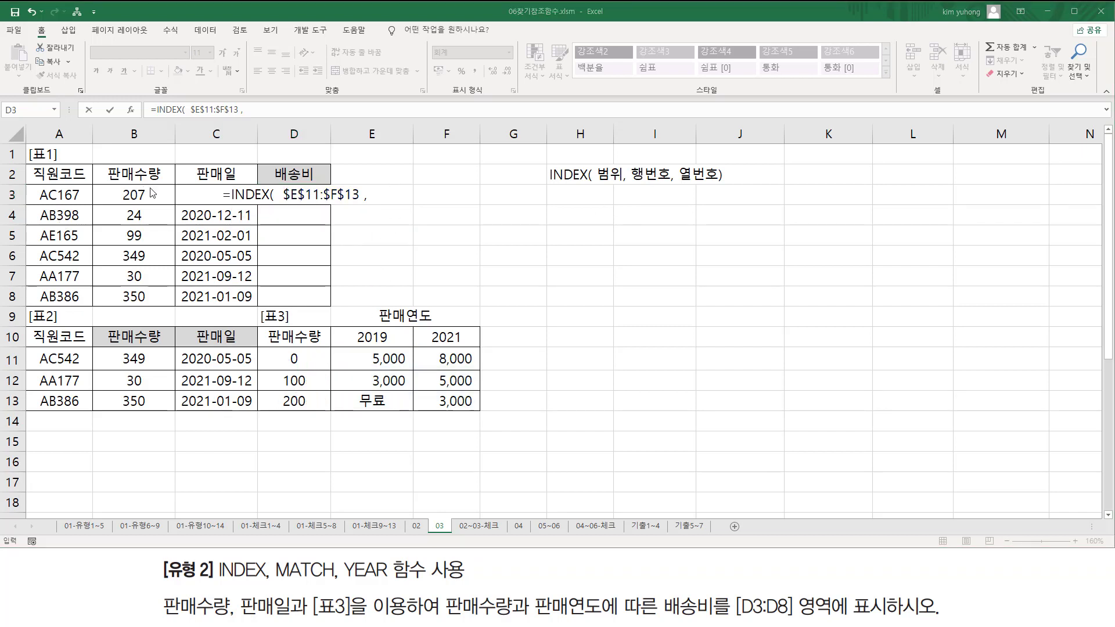
click(374, 196)
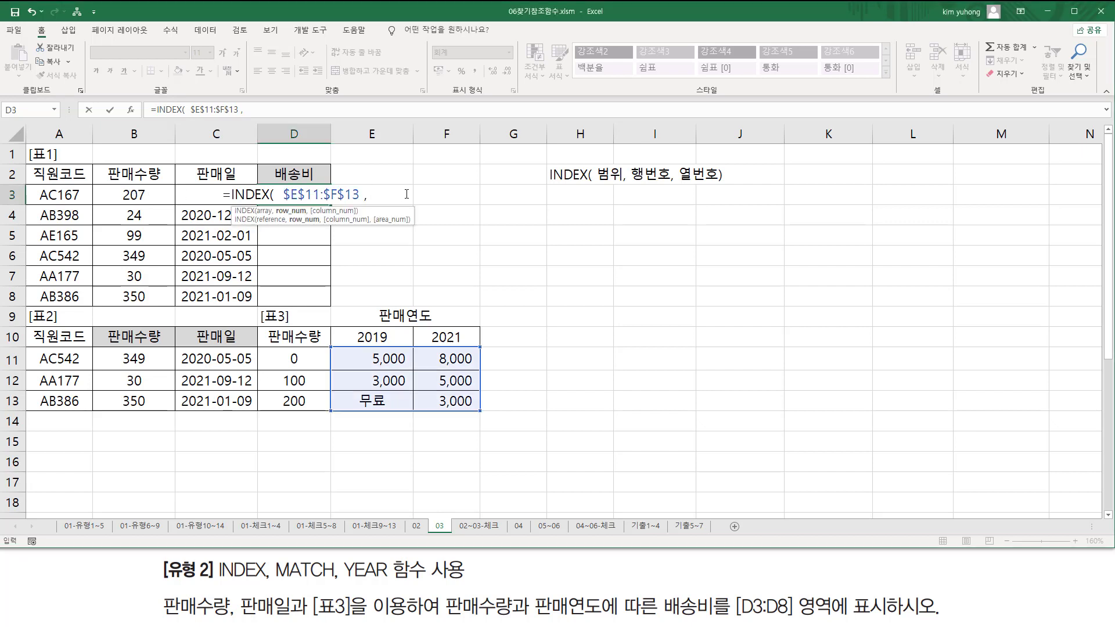
key(ctrl+2)
drag(114, 202, 152, 186)
drag(276, 345, 312, 412)
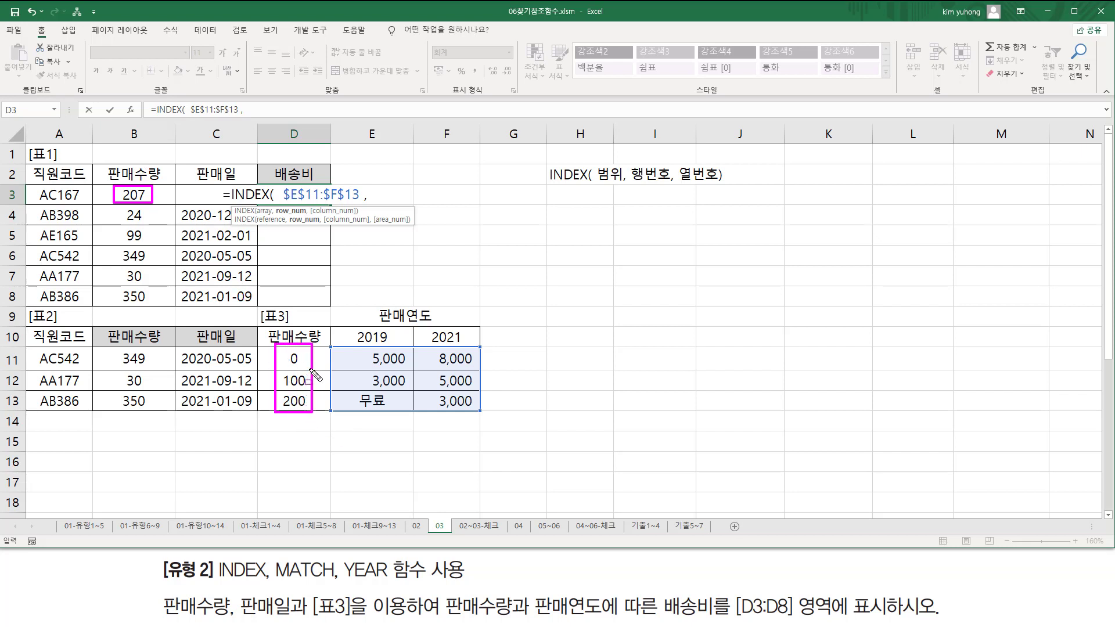
key(Escape)
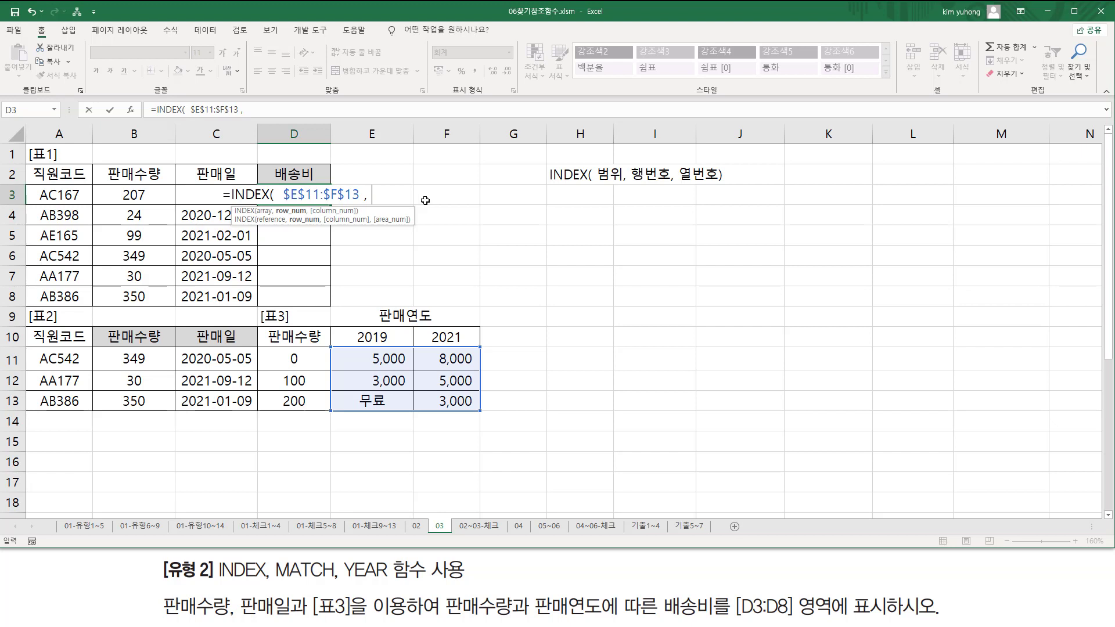
Add a MATCH function as the INDEX row number, looking up B3 in D11:D13.
text(MA)
key(Tab)
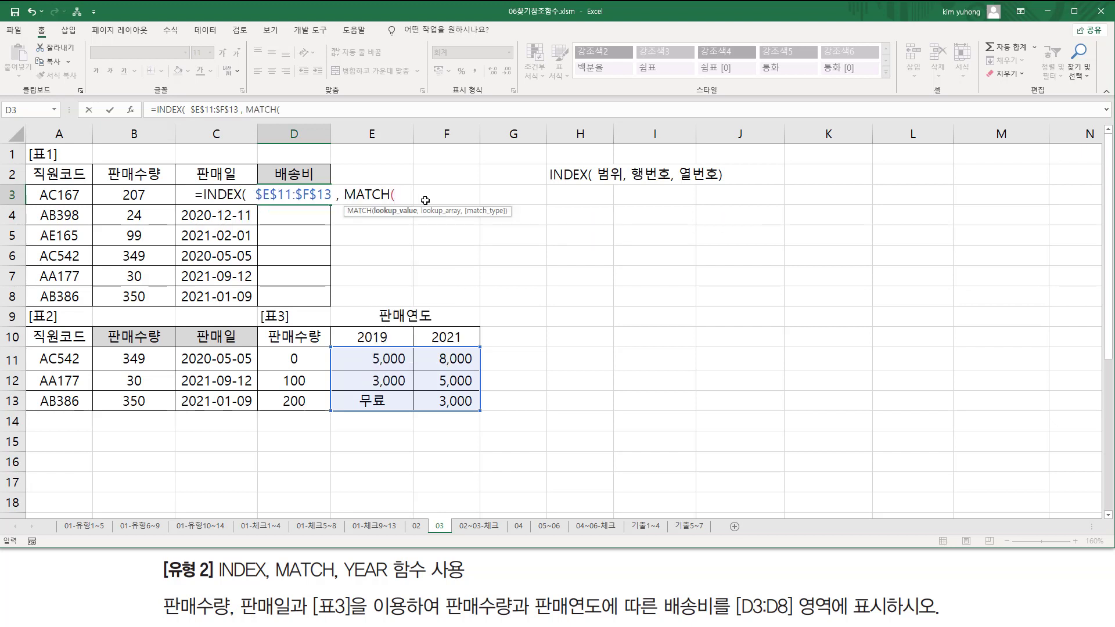
click(148, 193)
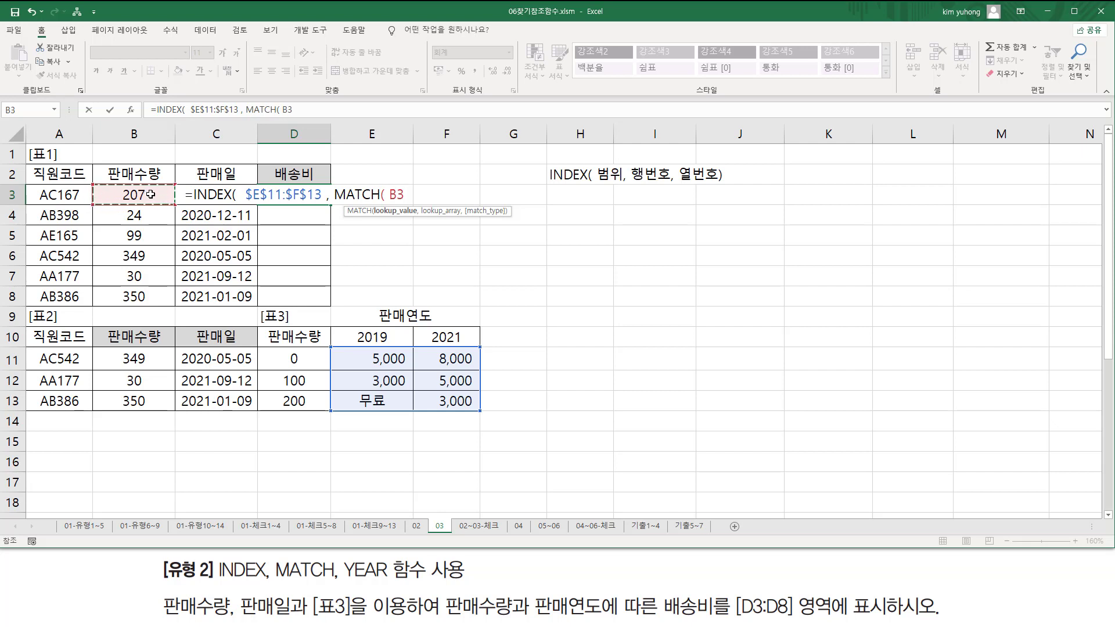
text(,)
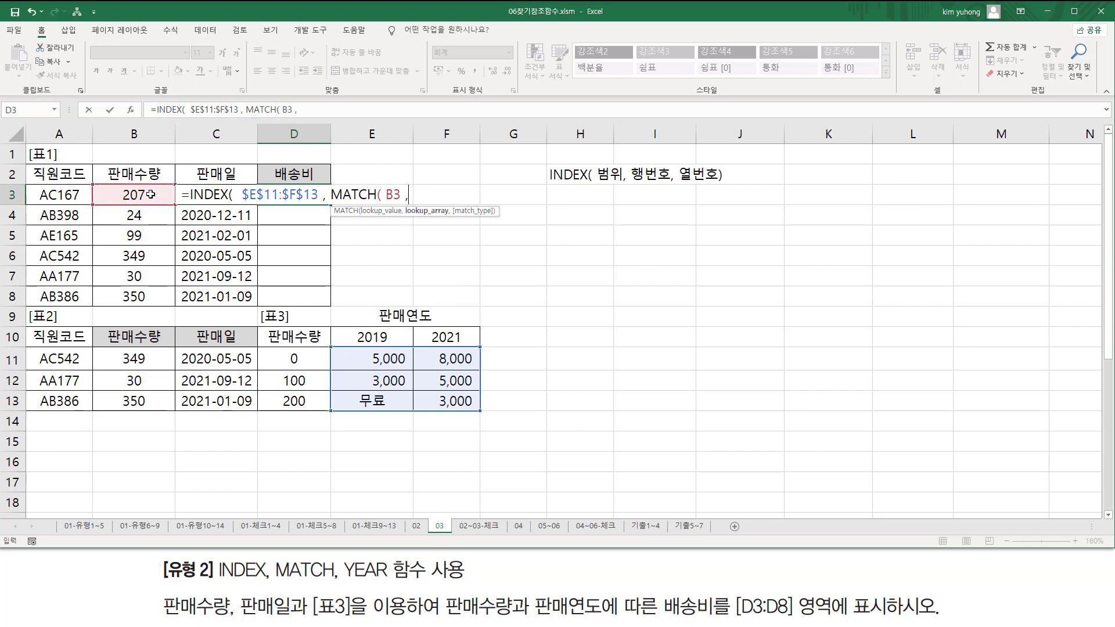
drag(294, 359, 301, 413)
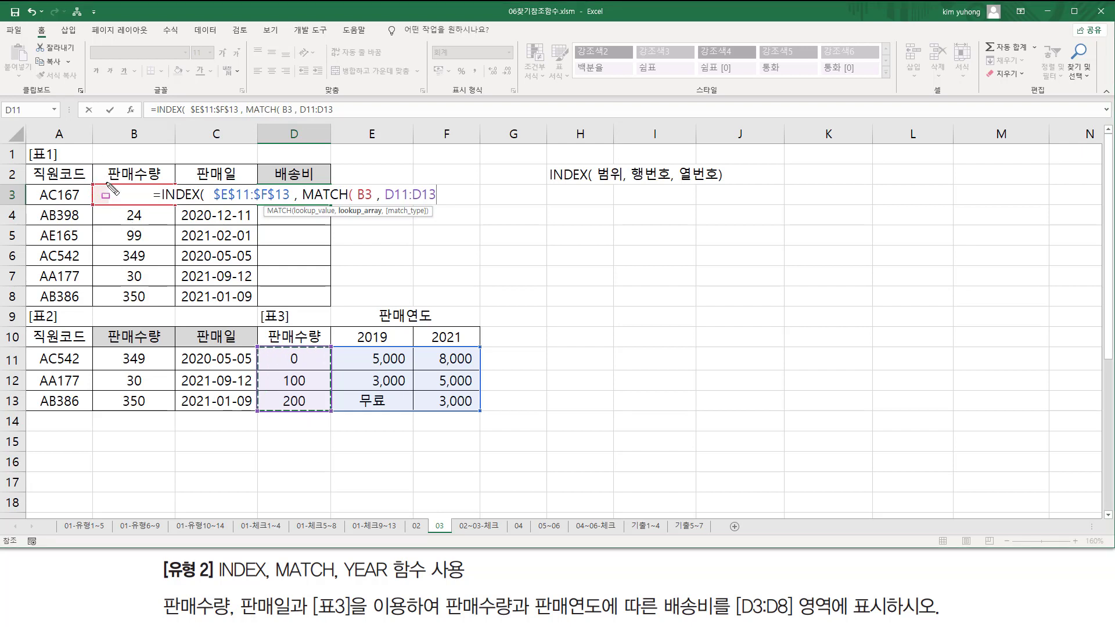
mouse_move(110, 187)
mouse_down()
mouse_move(147, 198)
mouse_move(156, 304)
mouse_up()
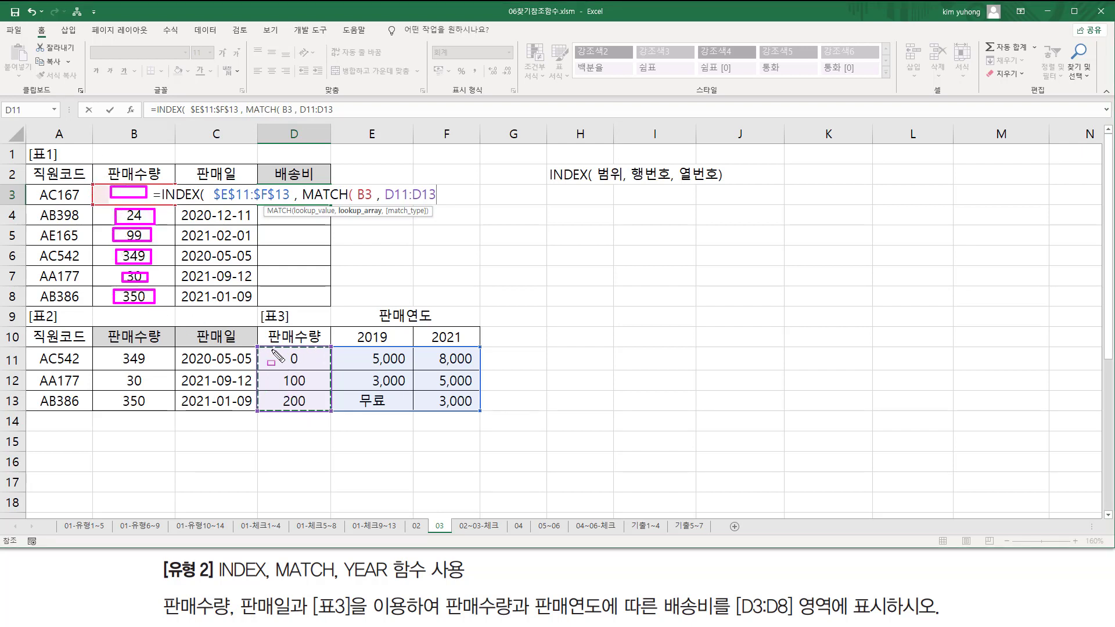
mouse_move(261, 347)
mouse_down()
mouse_move(291, 400)
mouse_move(324, 410)
mouse_up()
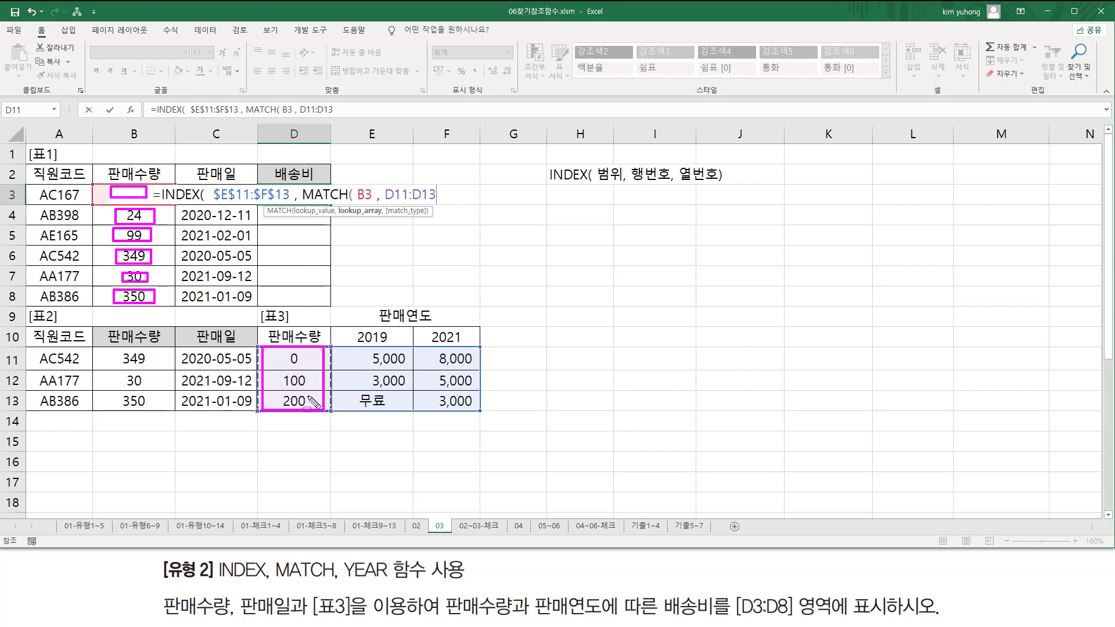
key(Escape)
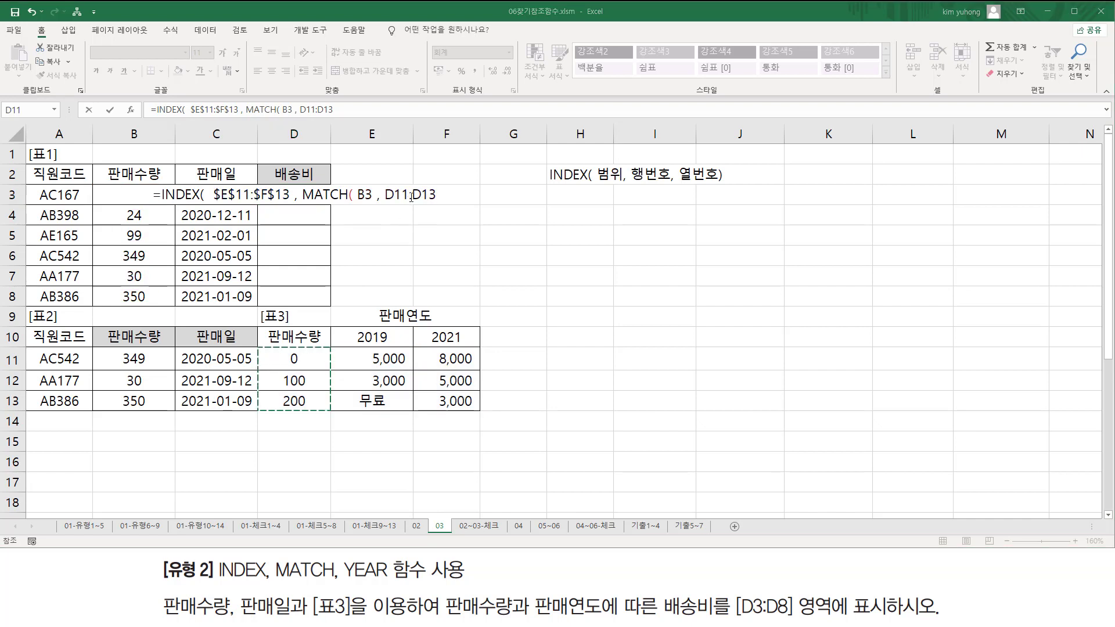
Make the lookup array absolute as $D$11:$D$13, set the match type to 1 and close the row-number MATCH.
key(F4)
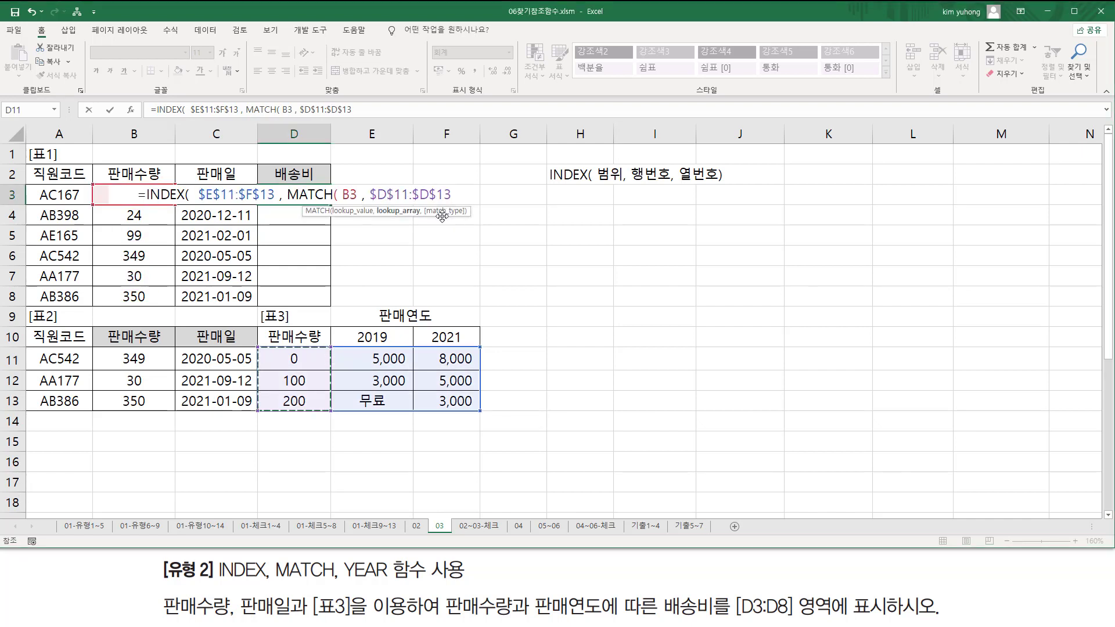
text(,)
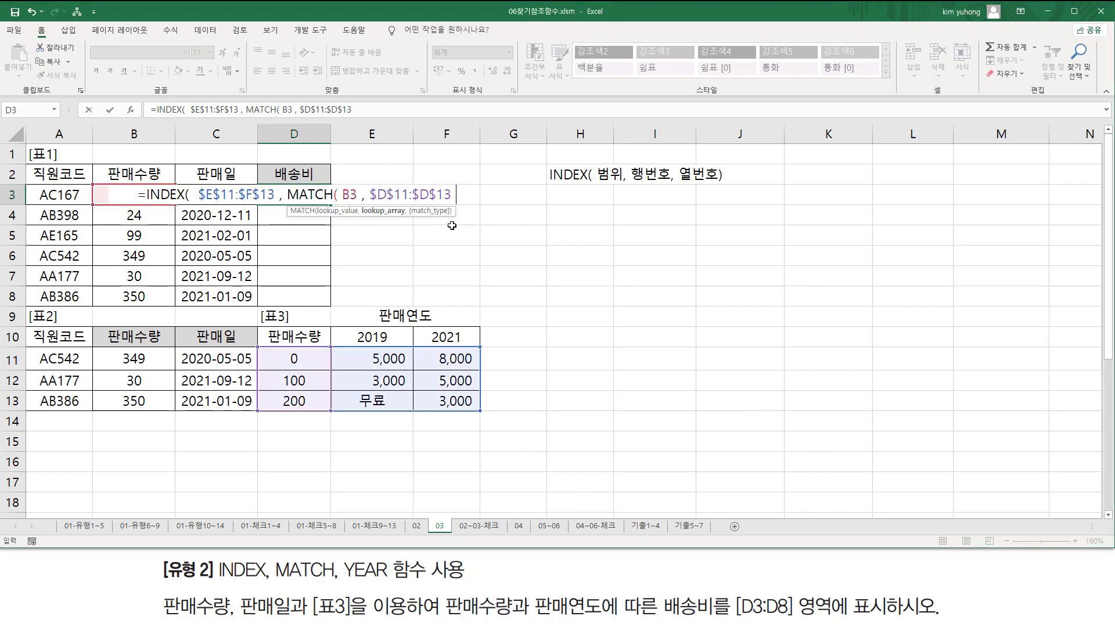
drag(336, 202, 354, 204)
mouse_move(366, 179)
mouse_down()
mouse_move(393, 210)
mouse_move(446, 207)
mouse_up()
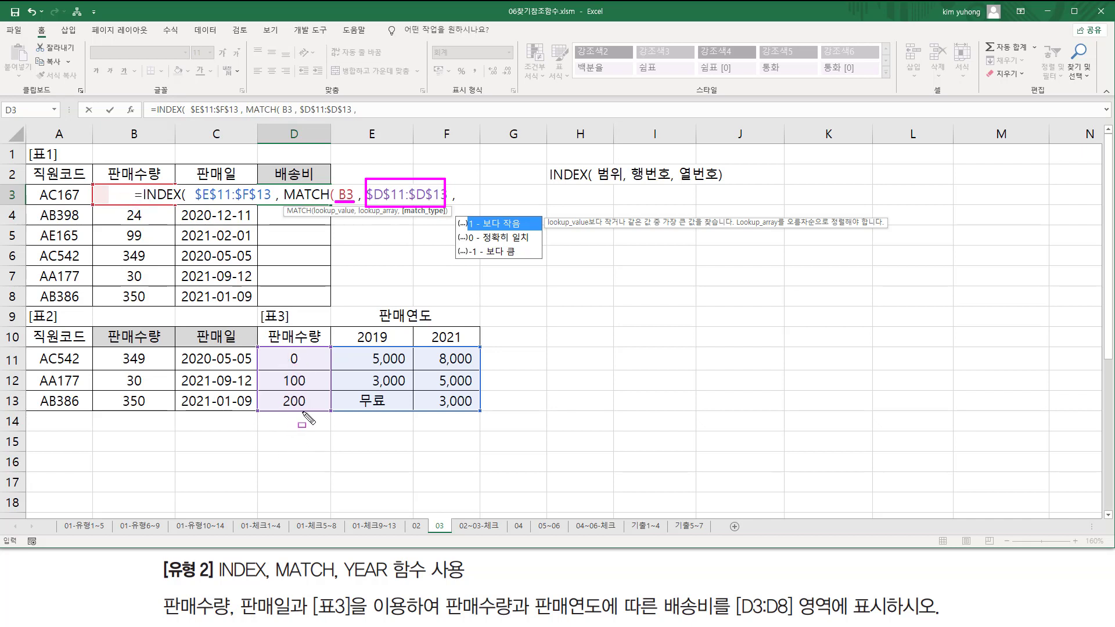
mouse_move(281, 347)
mouse_down()
mouse_move(295, 411)
mouse_move(314, 411)
mouse_up()
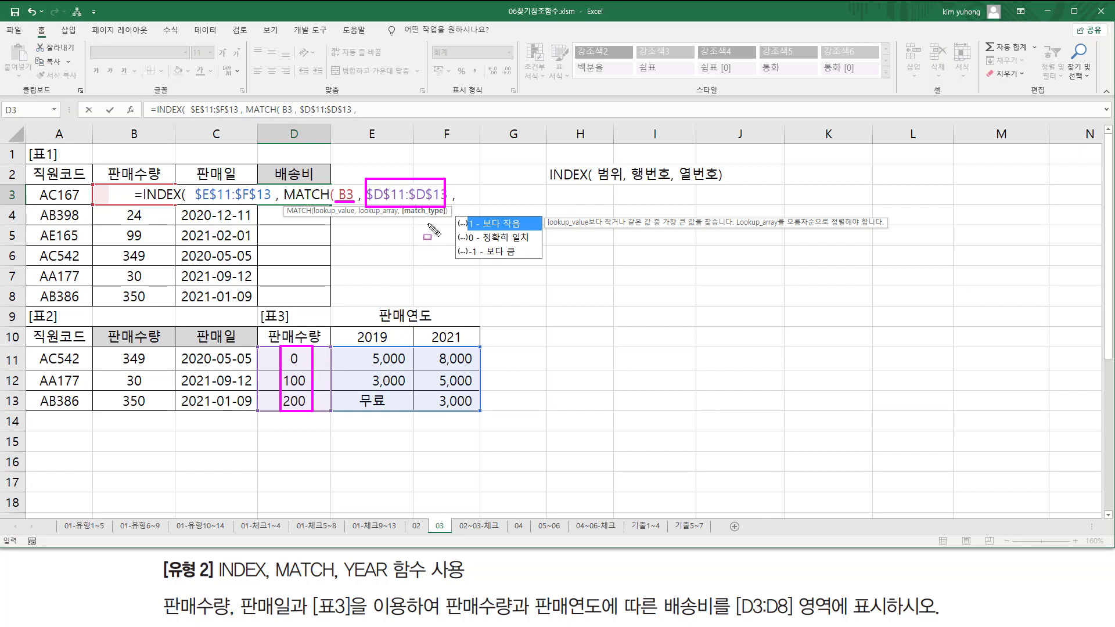
key(Escape)
text(1)
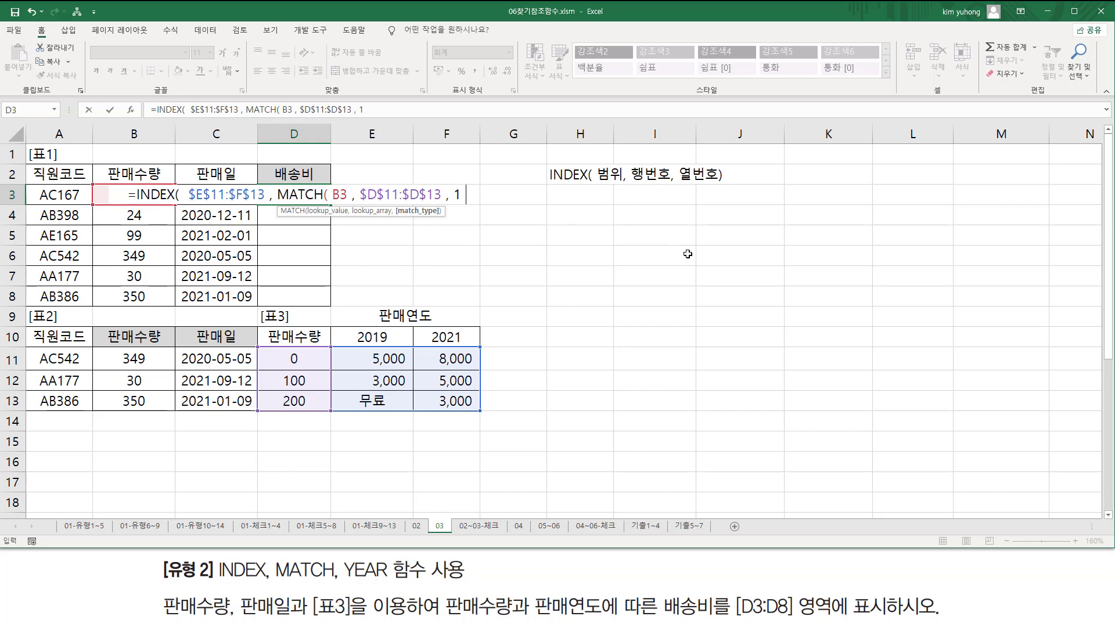
text( ))
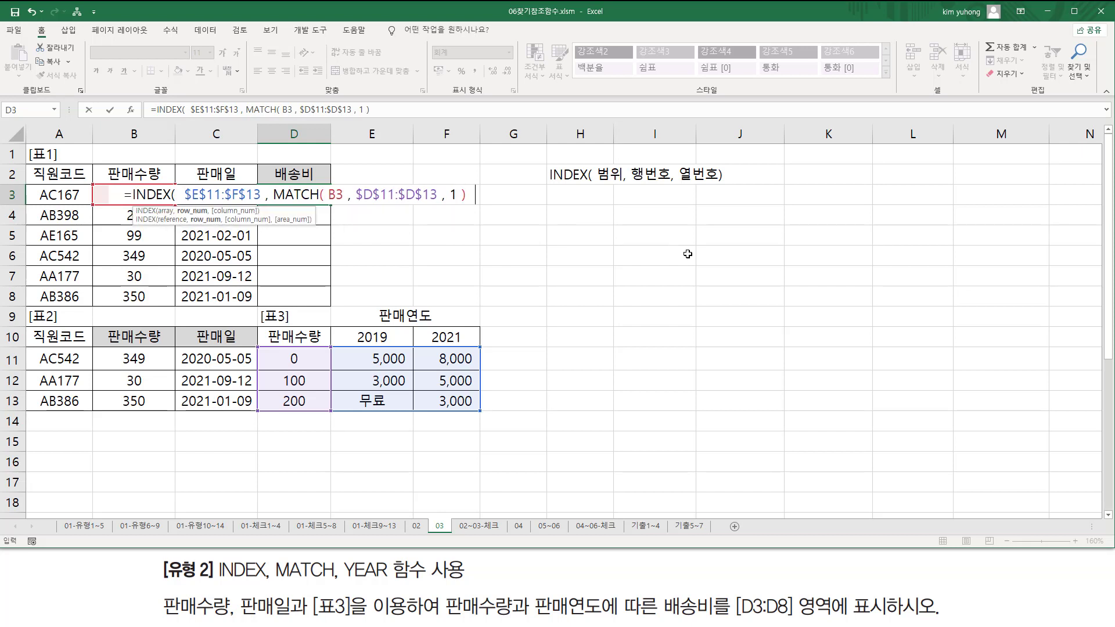
Add a second MATCH as the INDEX column number, with YEAR(C3) as its lookup value.
text(  ,)
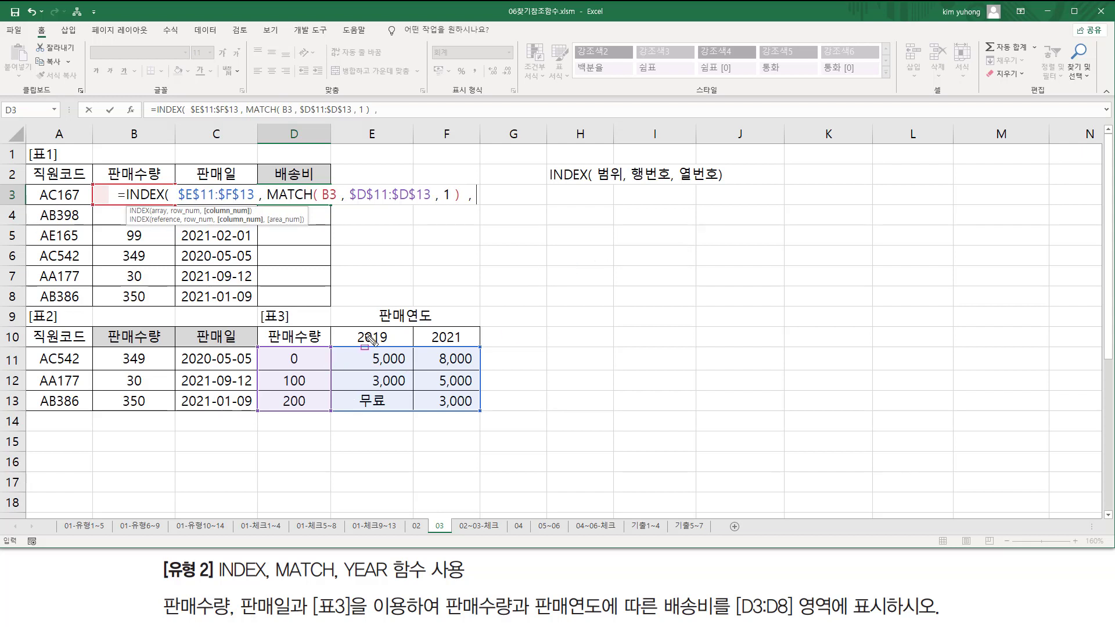
mouse_move(351, 328)
mouse_down()
mouse_move(390, 348)
mouse_move(471, 347)
mouse_up()
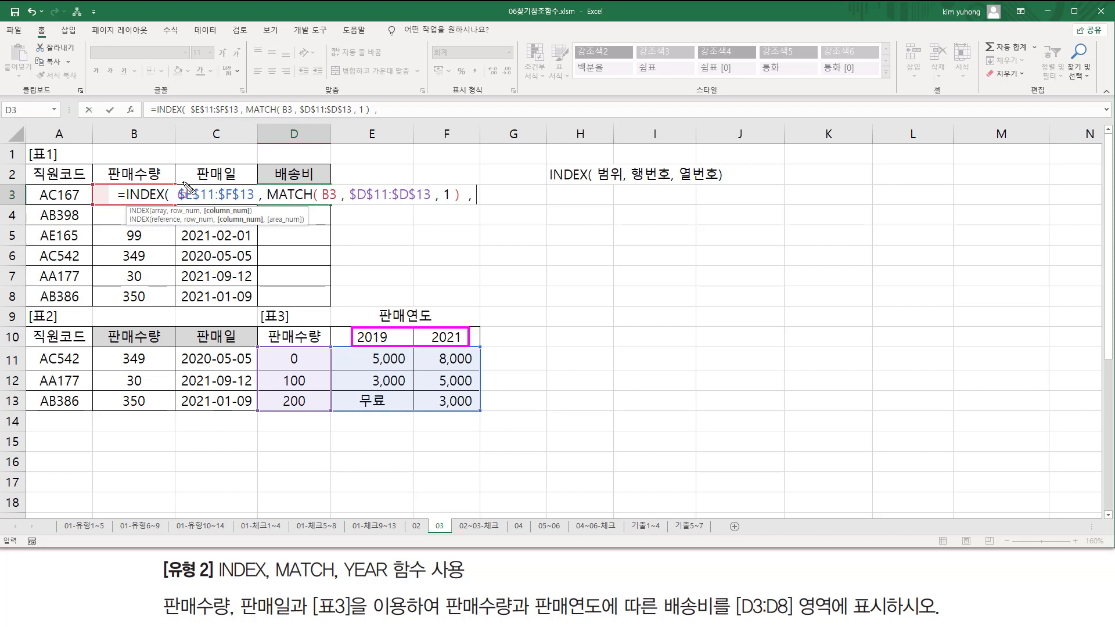
drag(181, 182, 249, 203)
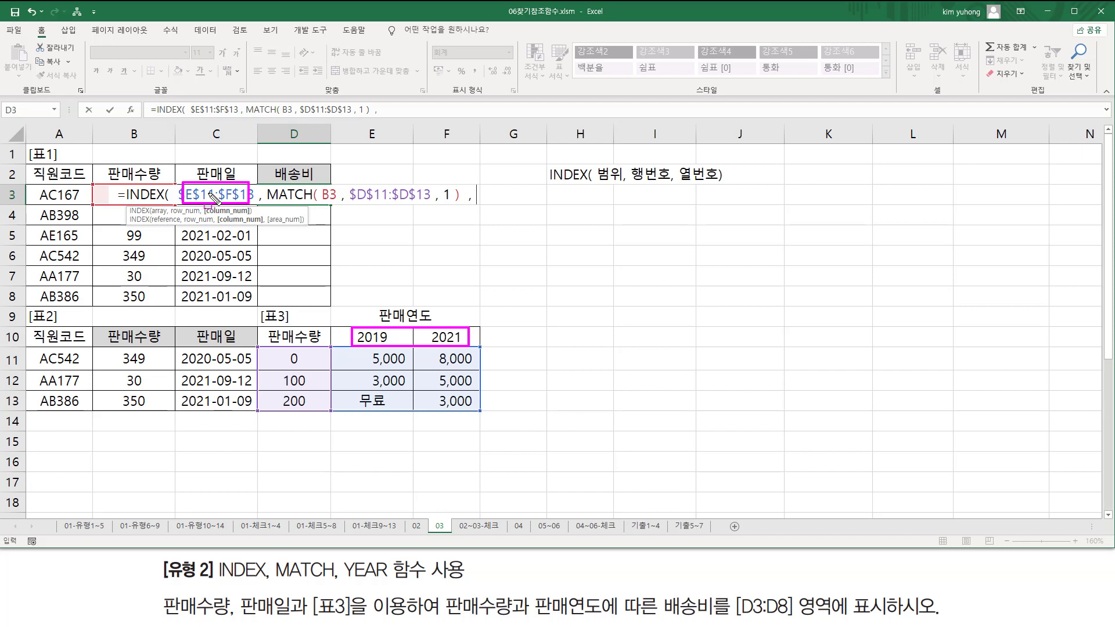
key(Escape)
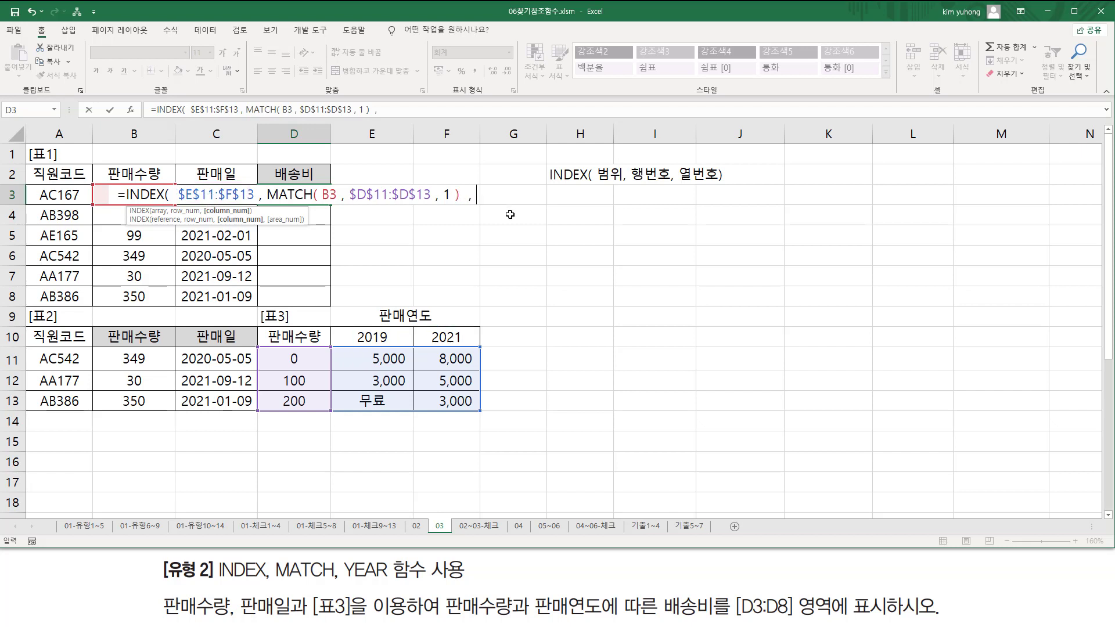
text(MATCH()
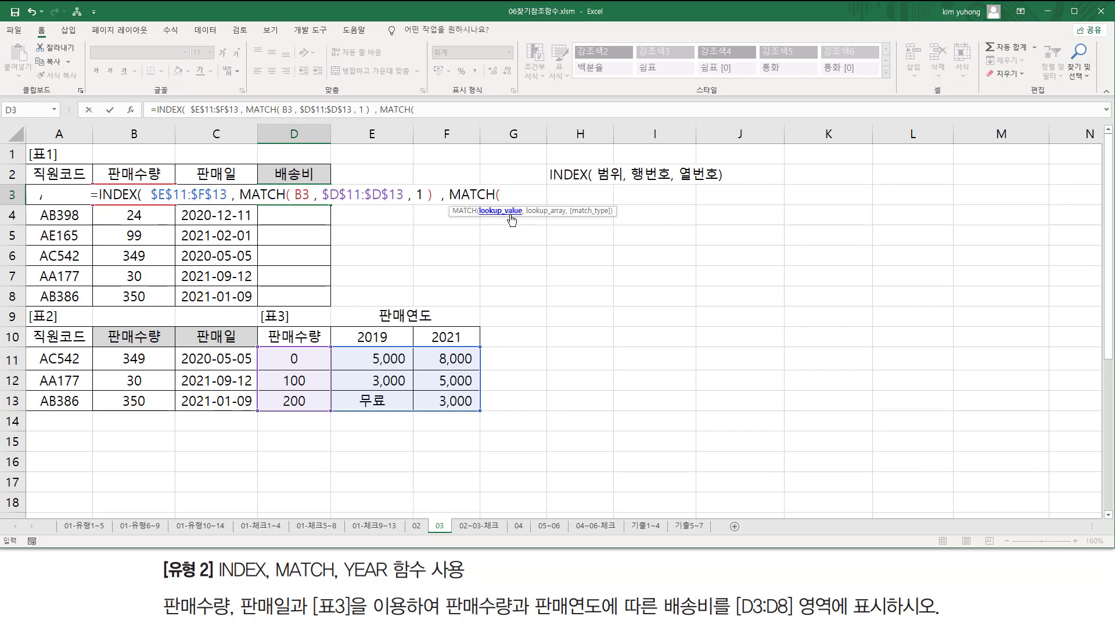
text(  YEAR()
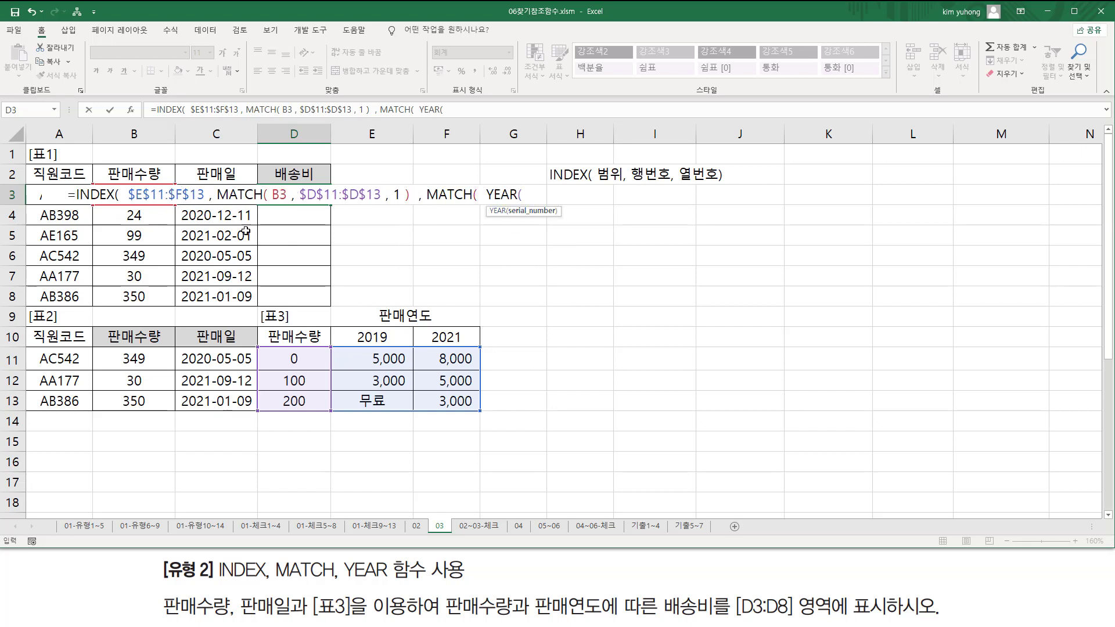
click(244, 216)
key(Up)
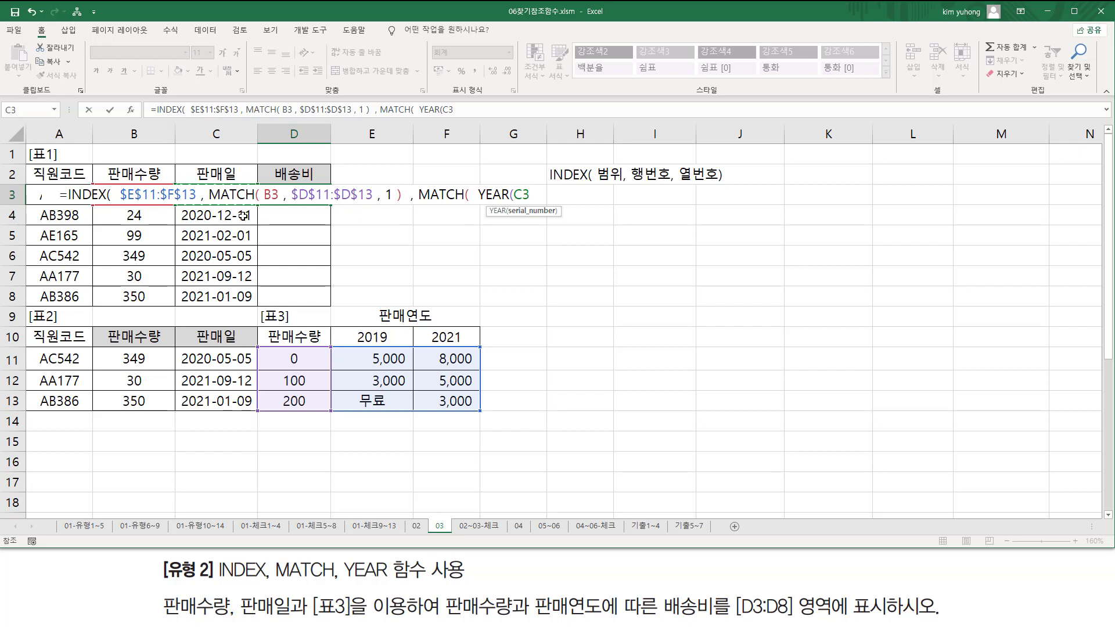
text())
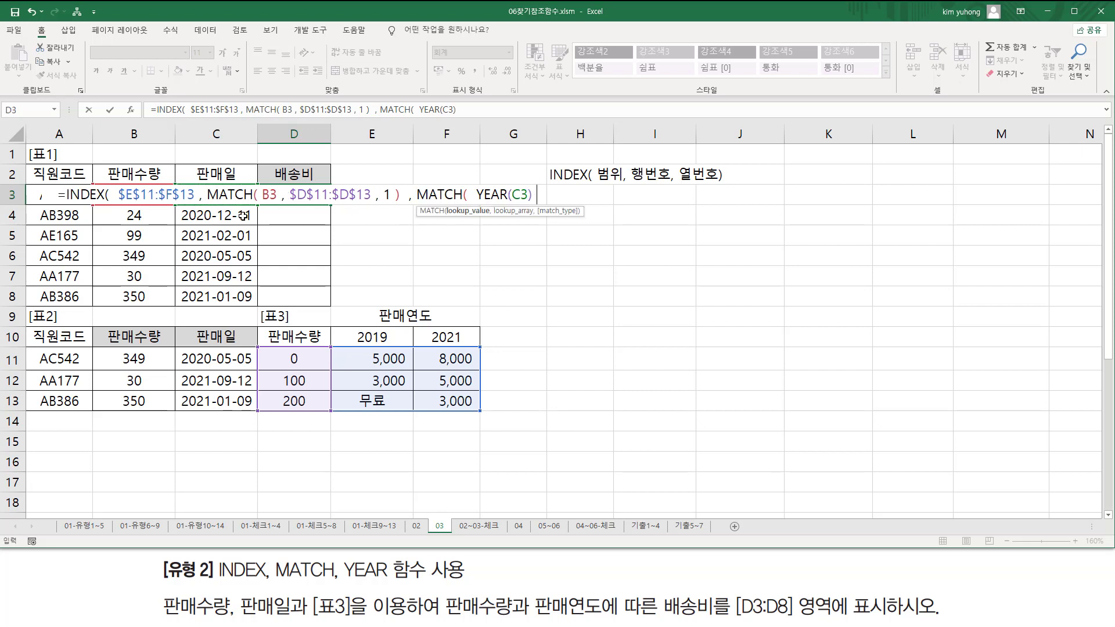
text( ,)
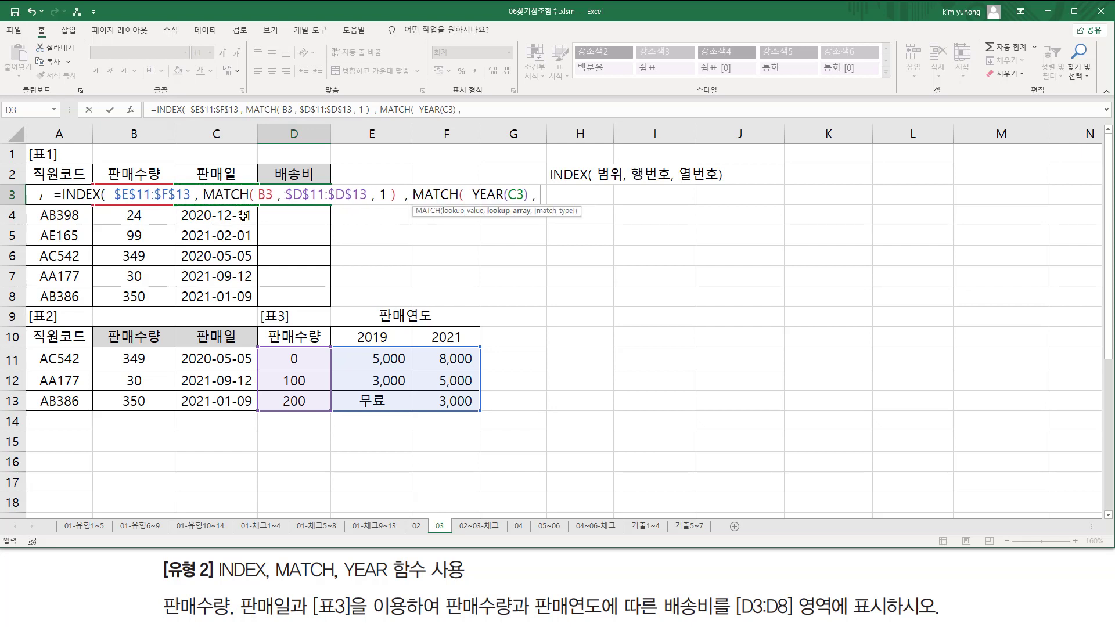
Use the year headers in E10:F10 as the second MATCH's lookup array, with the absolute reference $E$10:$F$10.
drag(378, 339, 426, 333)
mouse_move(191, 187)
mouse_down()
mouse_move(234, 201)
mouse_move(219, 216)
mouse_move(216, 265)
mouse_up()
drag(178, 273, 215, 285)
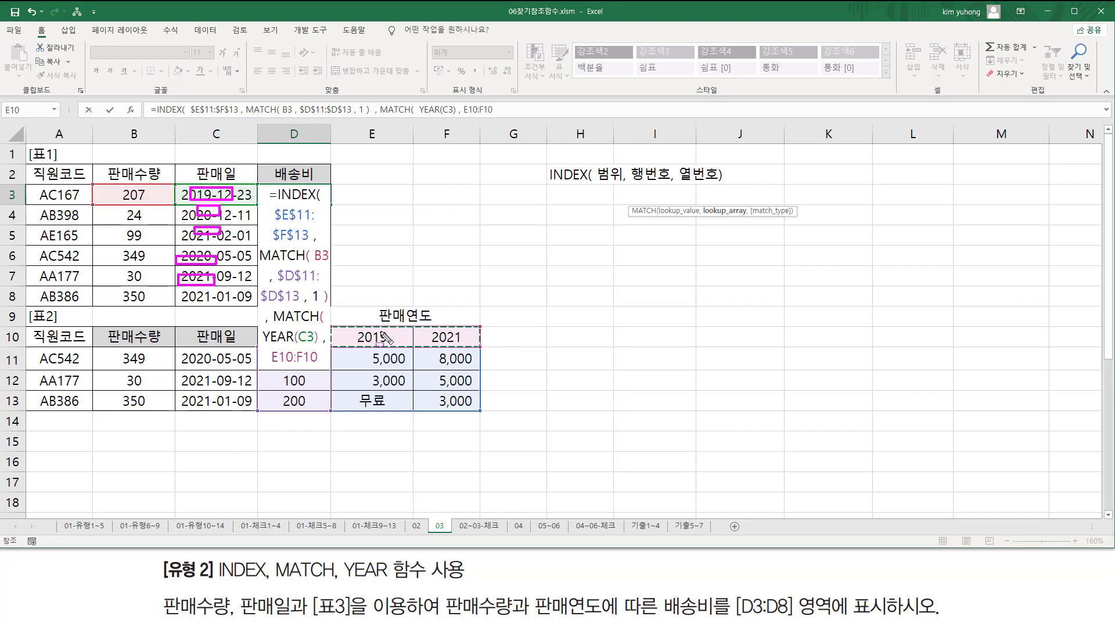
mouse_move(343, 326)
mouse_down()
mouse_move(359, 348)
mouse_move(460, 342)
mouse_up()
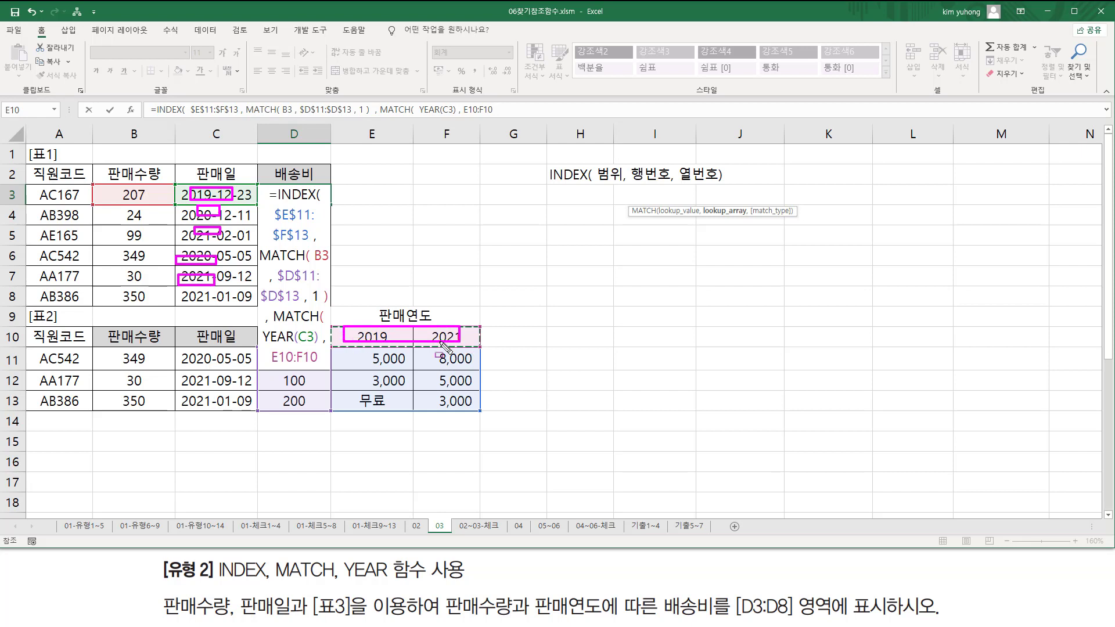
key(Escape)
click(321, 360)
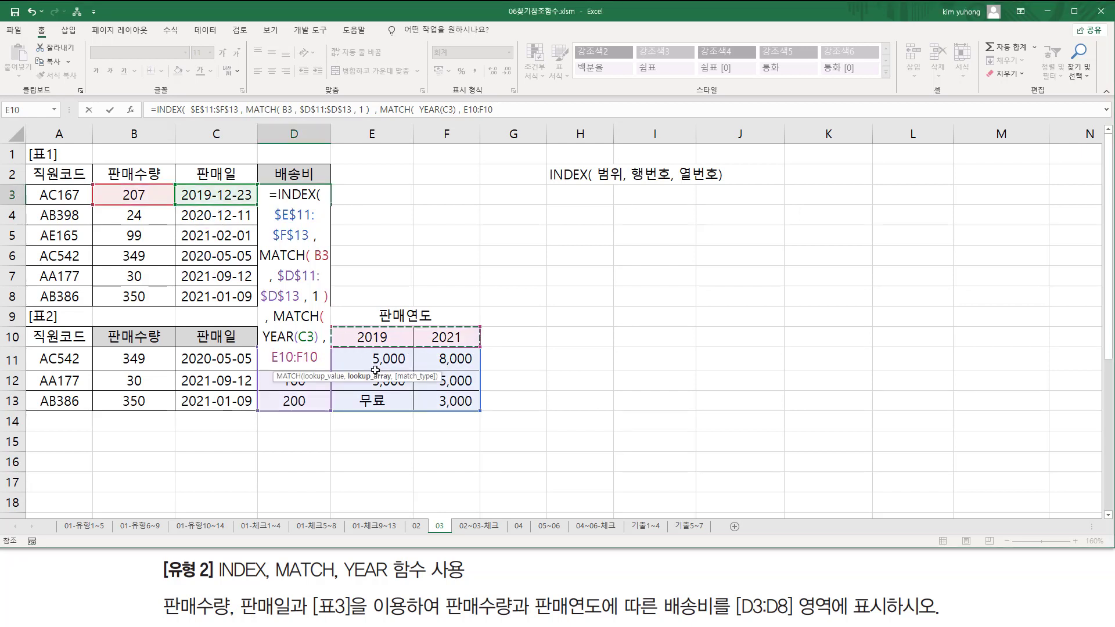
key(F4)
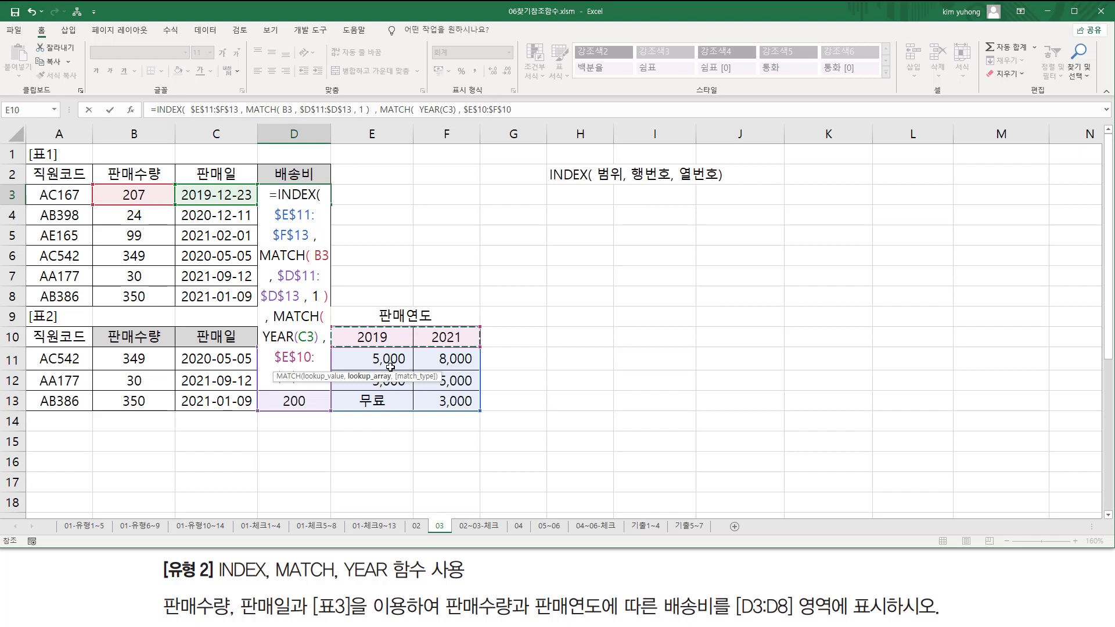
text(,)
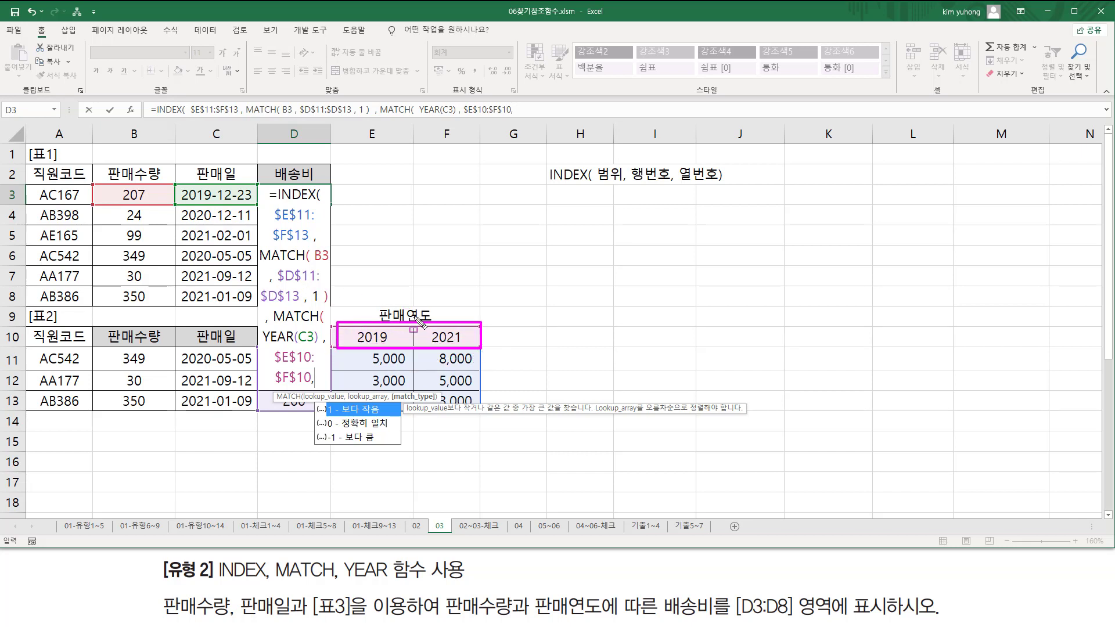
drag(179, 202, 206, 202)
drag(355, 340, 388, 339)
drag(182, 221, 205, 220)
key(Escape)
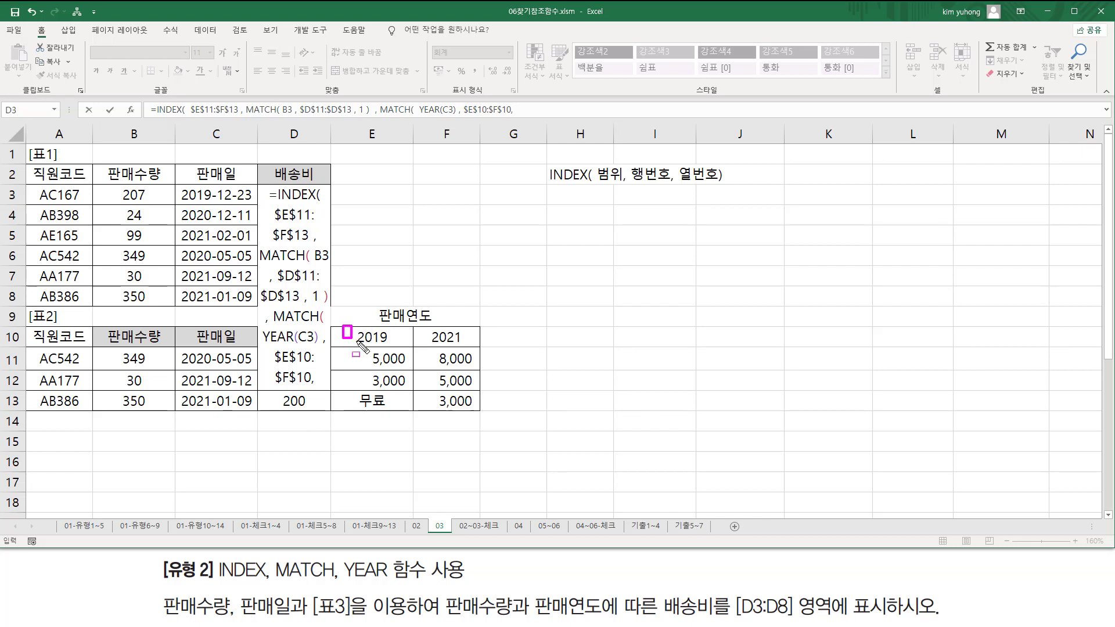
drag(343, 325, 474, 351)
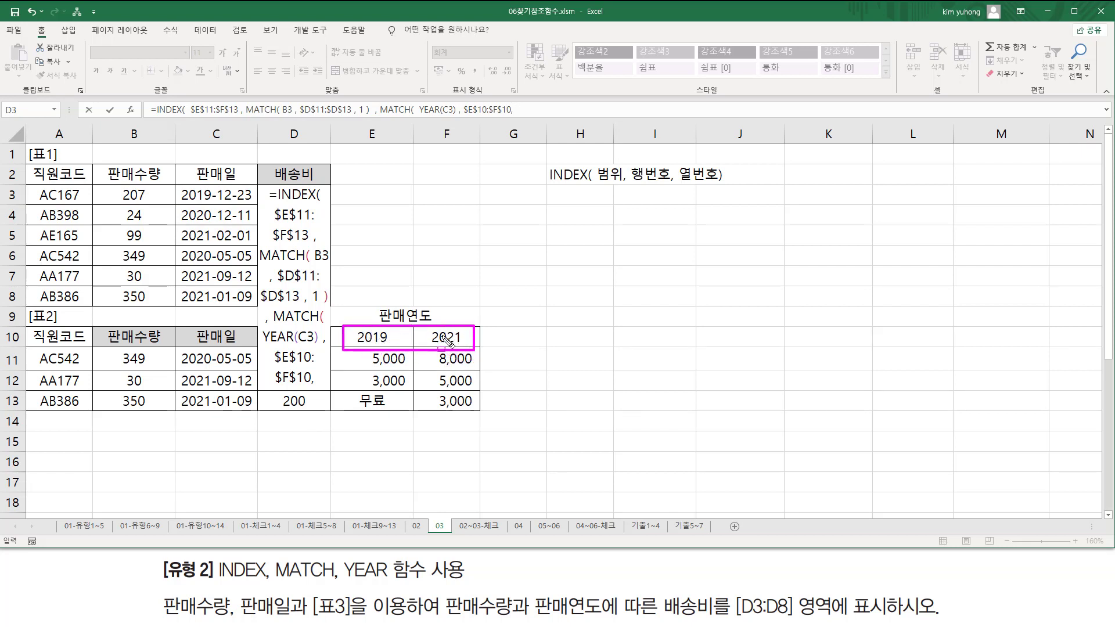
key(Escape)
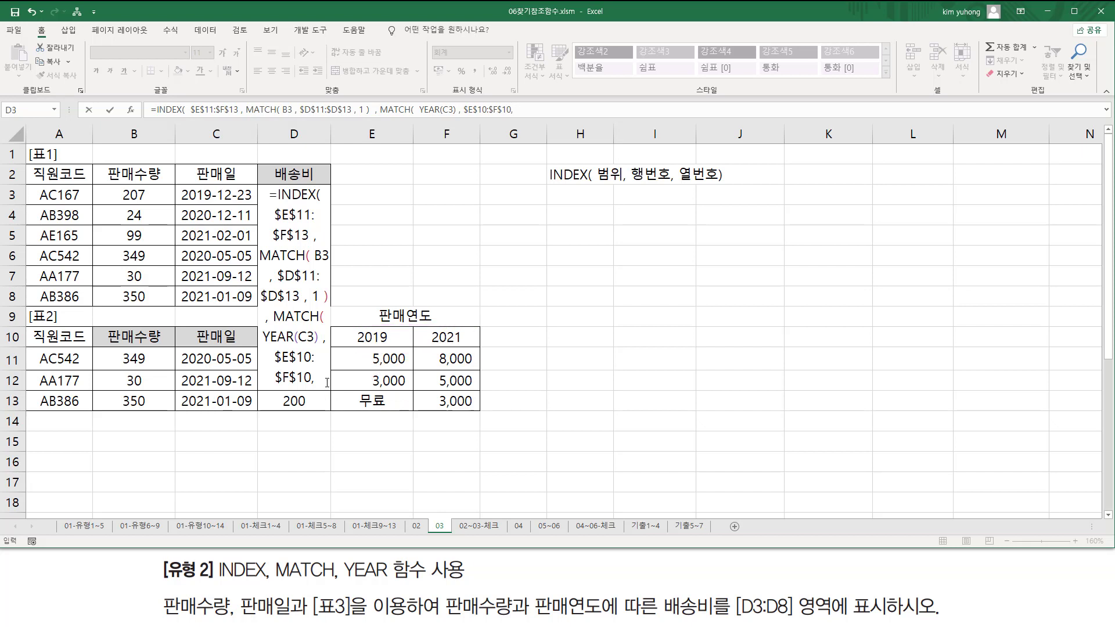
Set the second MATCH's match type to 1, close the MATCH and INDEX functions, and enter the formula in D3.
click(327, 382)
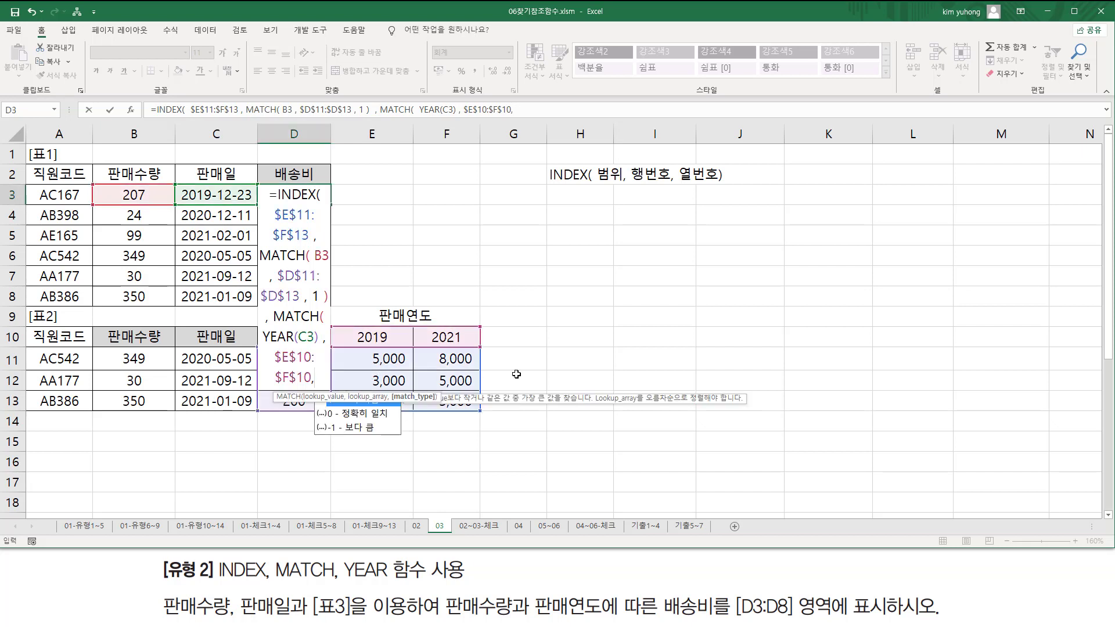
text(1)
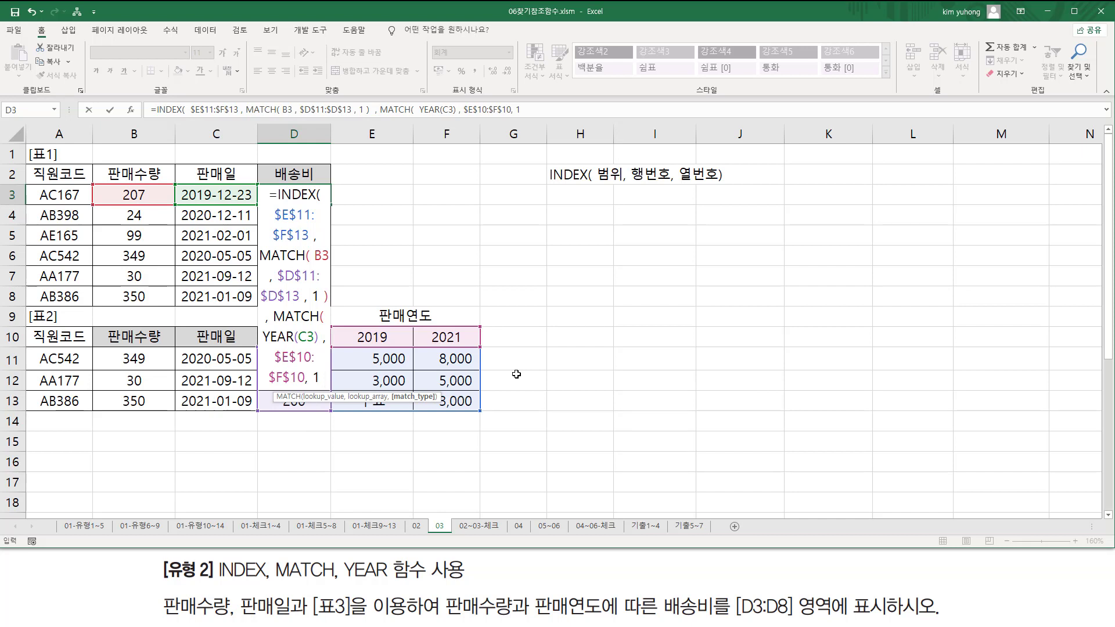
text( ))
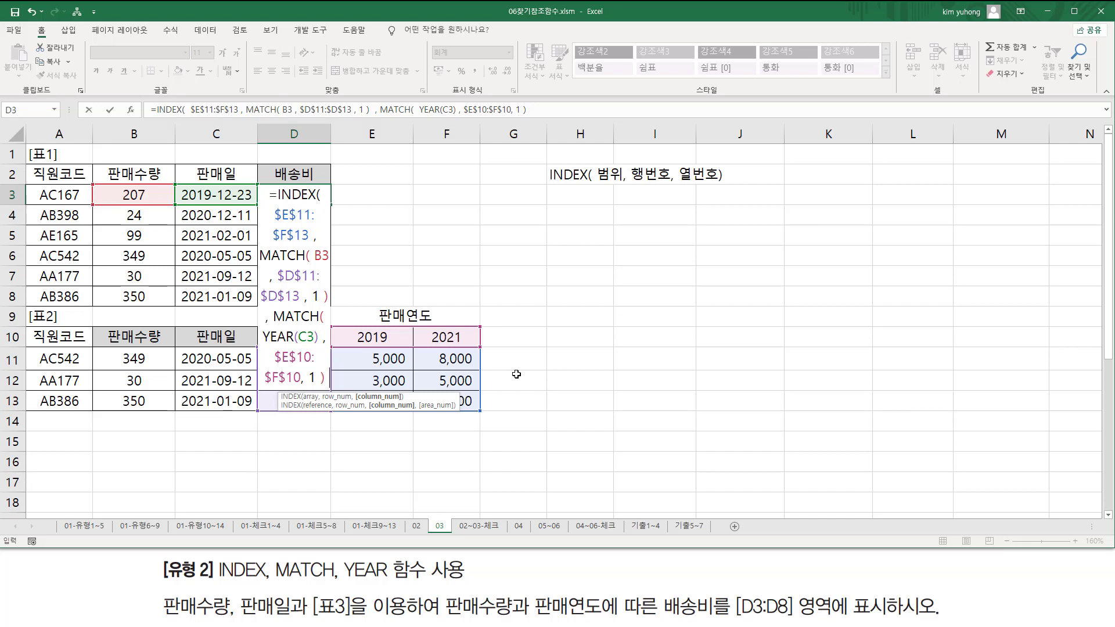
text())
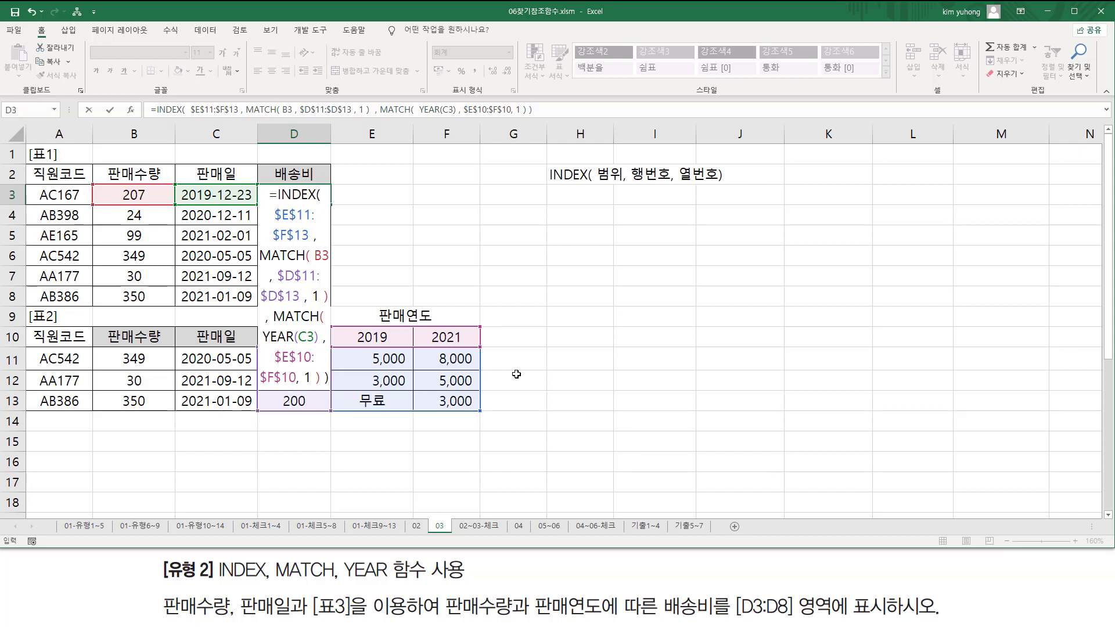
key(Return)
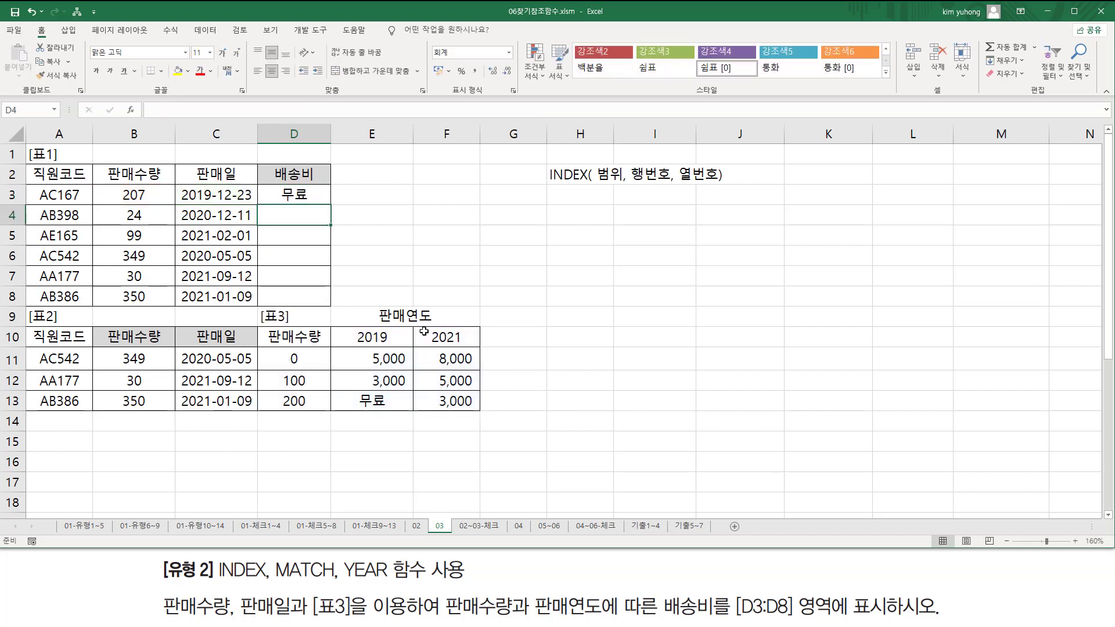
Copy the formula text from D3 and place it in E5 as plain text with a leading apostrophe.
double_click(312, 194)
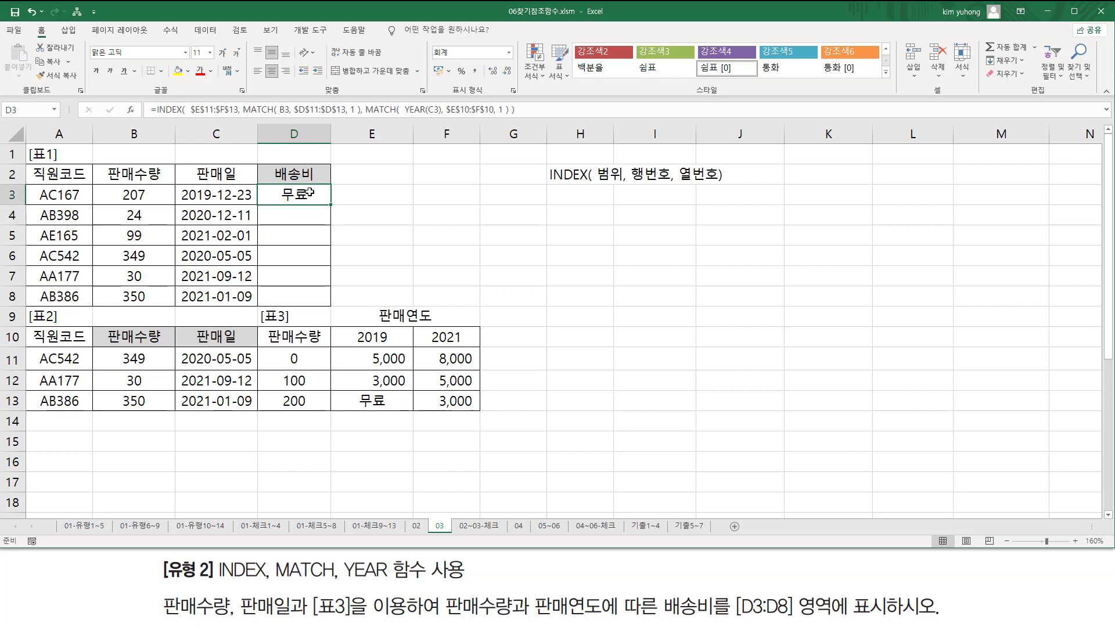
drag(46, 197, 415, 235)
key(ctrl+c)
key(Escape)
click(392, 226)
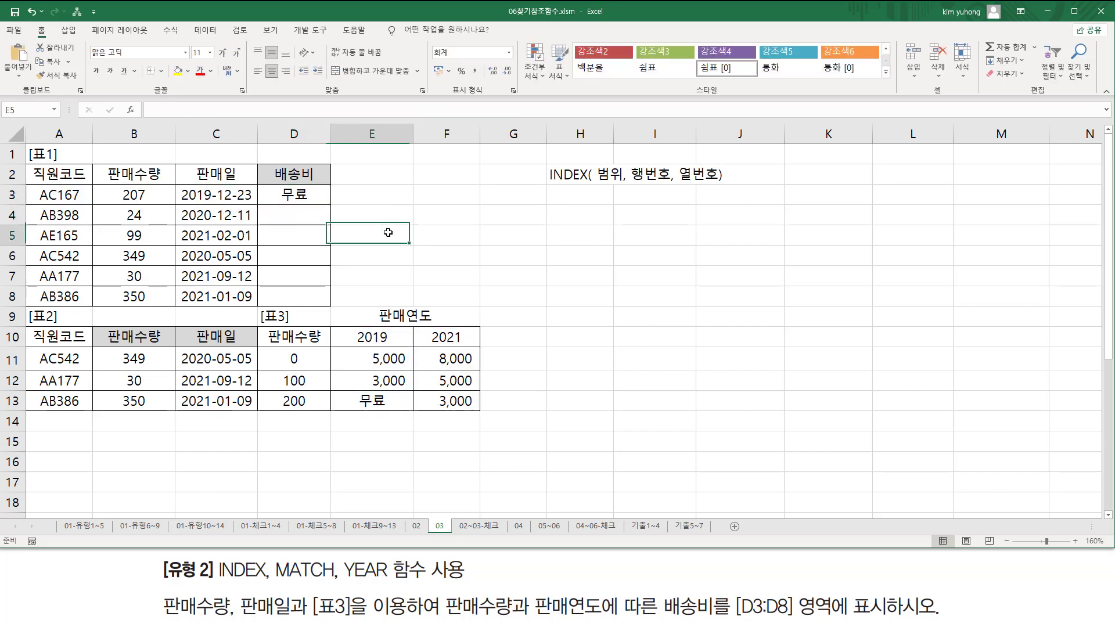
text(')
key(ctrl+v)
click(418, 272)
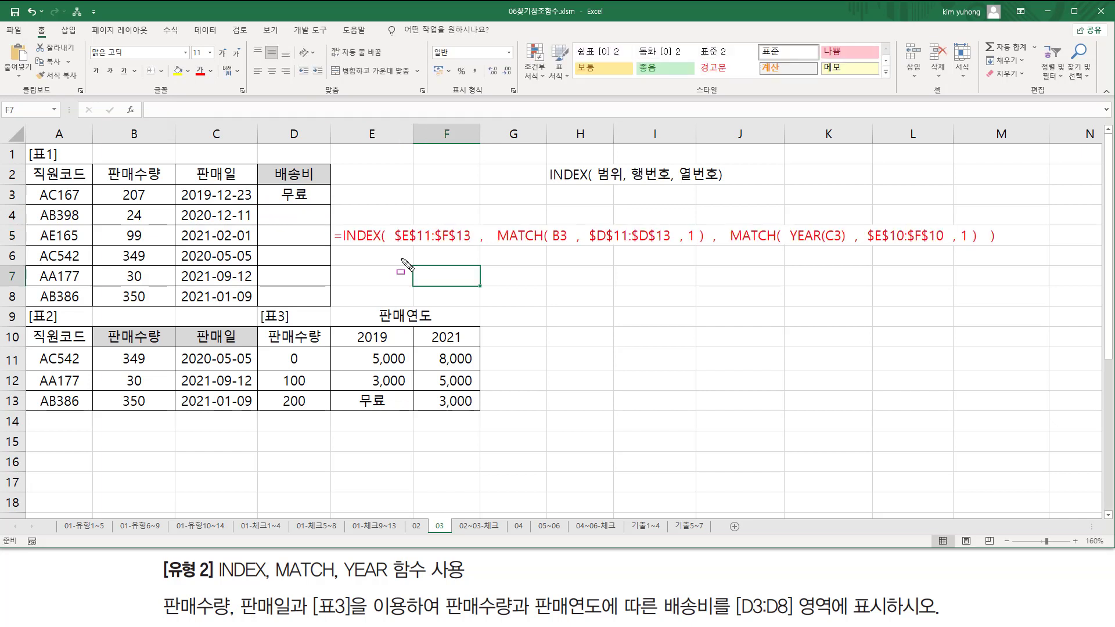
mouse_move(391, 248)
mouse_down()
mouse_move(474, 248)
mouse_move(475, 226)
mouse_up()
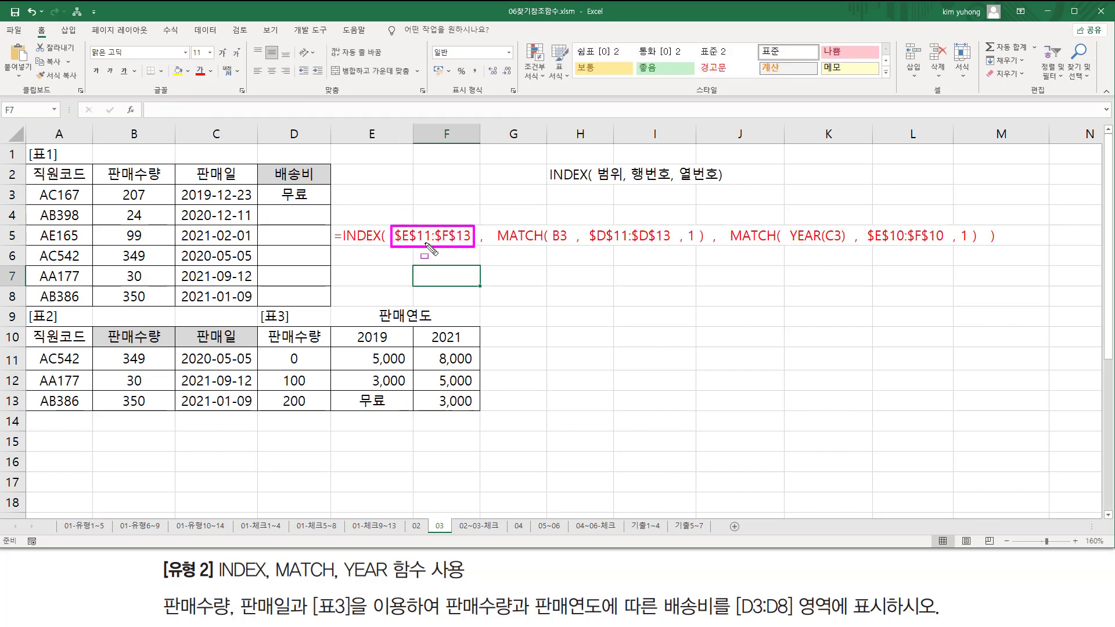
drag(497, 245, 975, 244)
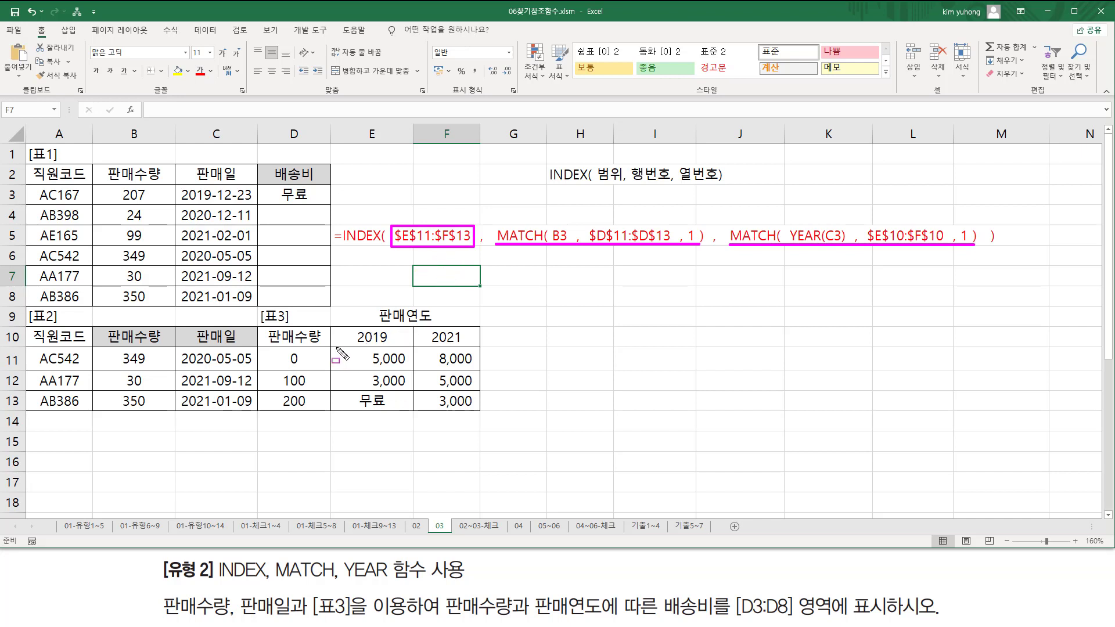
drag(337, 347, 478, 413)
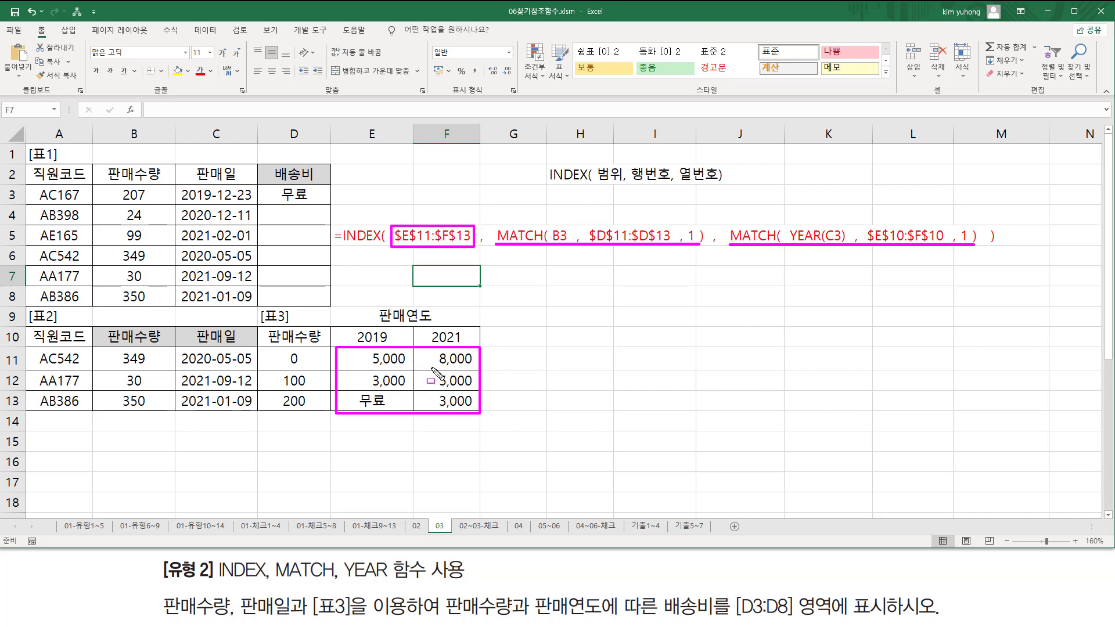
mouse_move(272, 189)
mouse_down()
mouse_move(308, 244)
mouse_move(267, 278)
mouse_move(316, 287)
mouse_up()
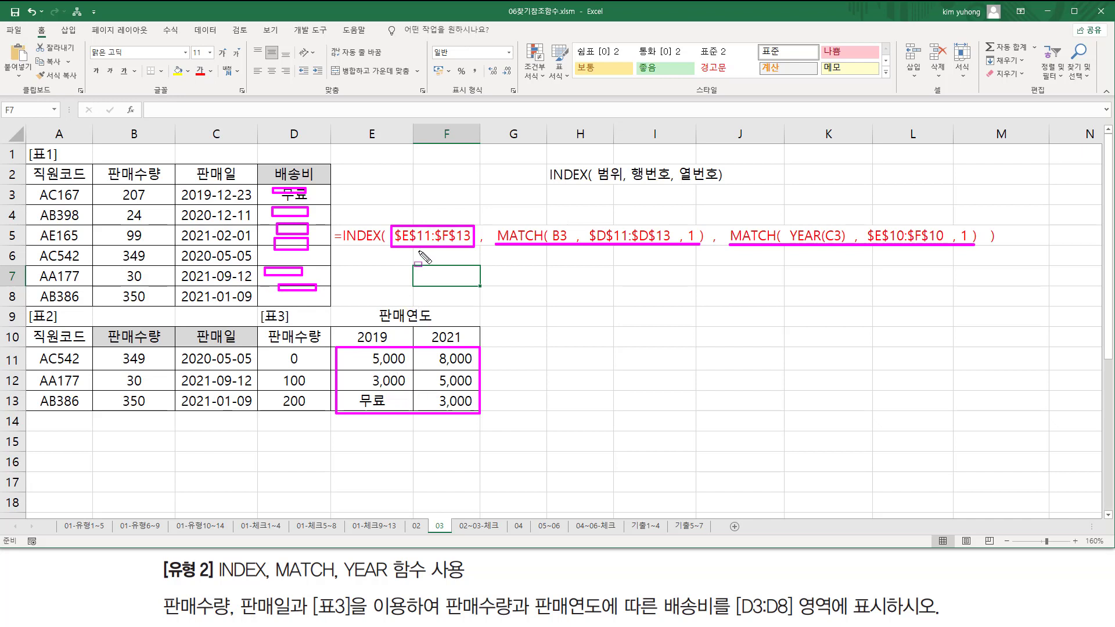
Review the INDEX range and how the first MATCH compares the sales quantities in column B with $D$11:$D$13 for the row number.
mouse_move(386, 254)
mouse_down()
mouse_move(481, 254)
mouse_move(481, 219)
mouse_up()
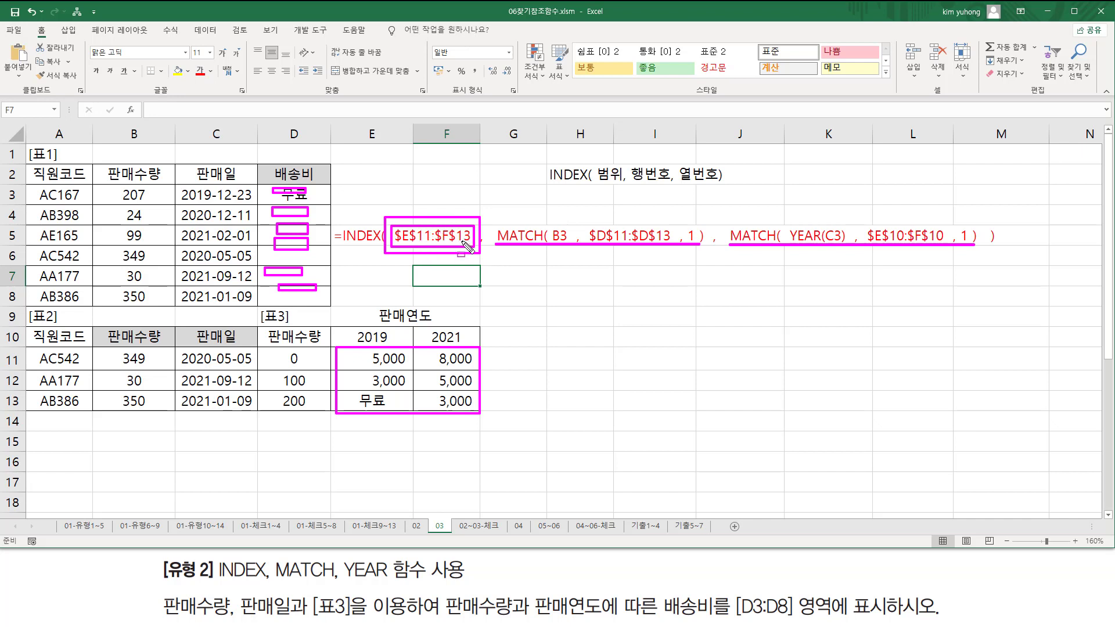
key(Escape)
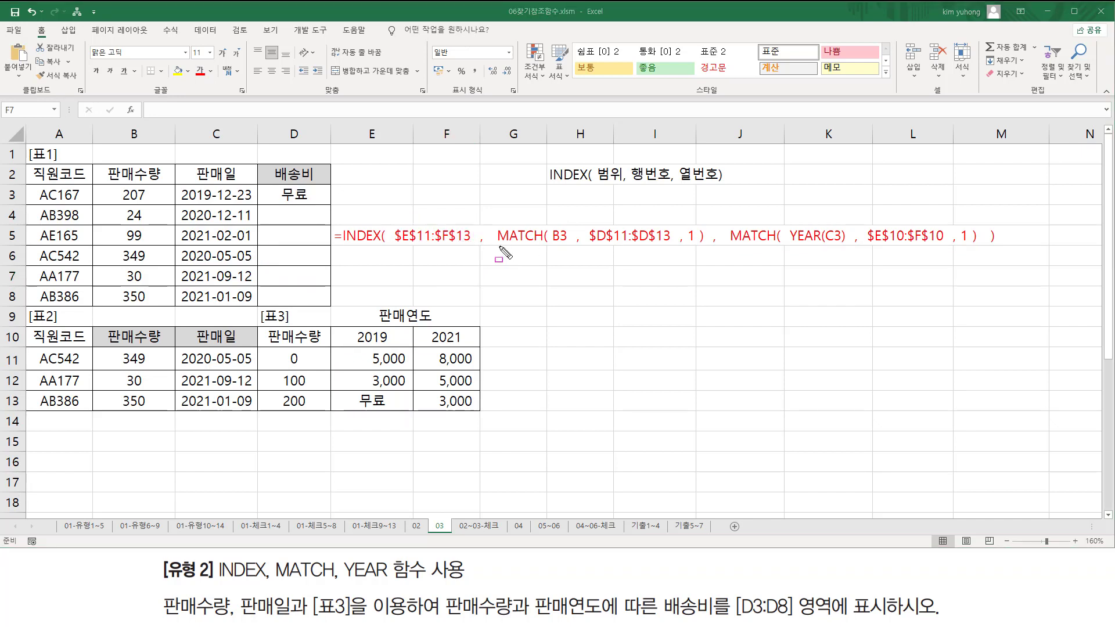
drag(500, 246, 704, 247)
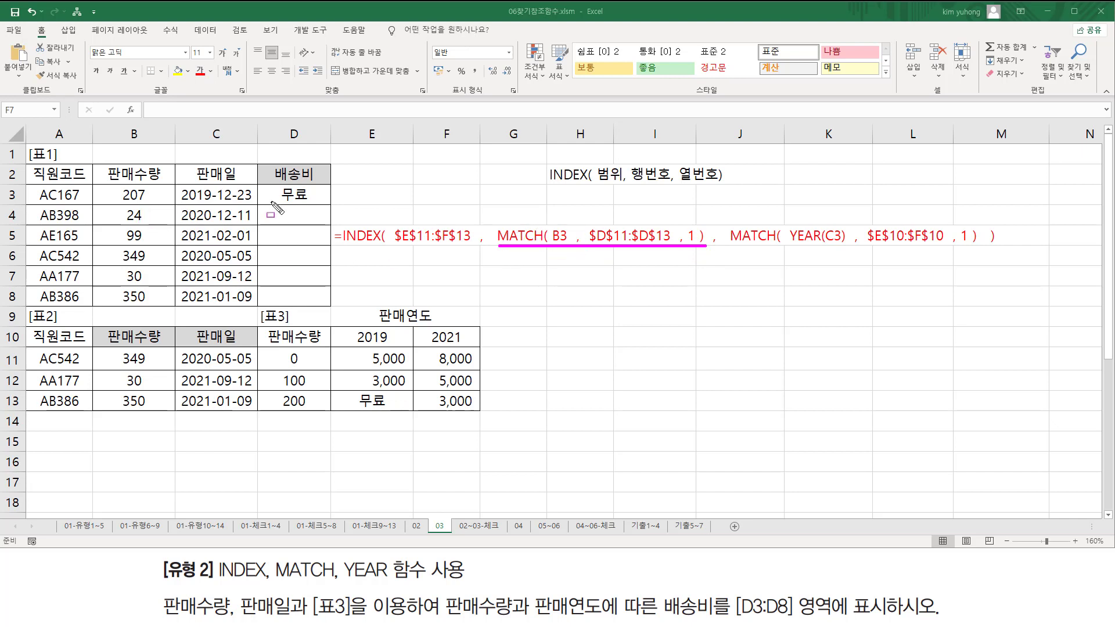
drag(273, 189, 319, 200)
mouse_move(115, 191)
mouse_down()
mouse_move(139, 186)
mouse_move(151, 199)
mouse_up()
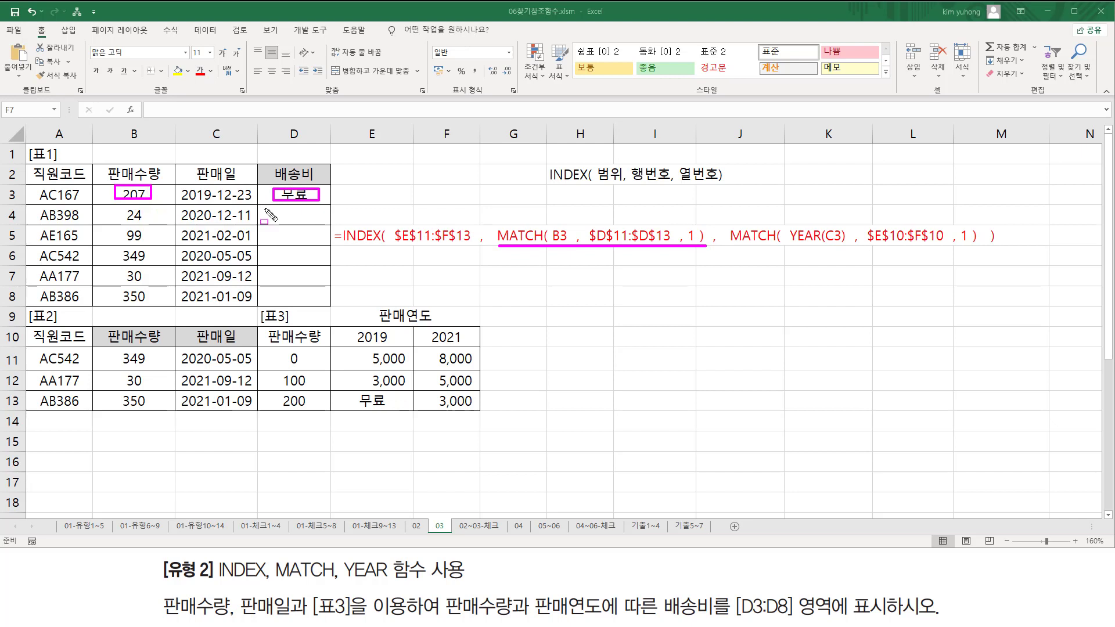
mouse_move(267, 208)
mouse_down()
mouse_move(321, 210)
mouse_move(268, 217)
mouse_up()
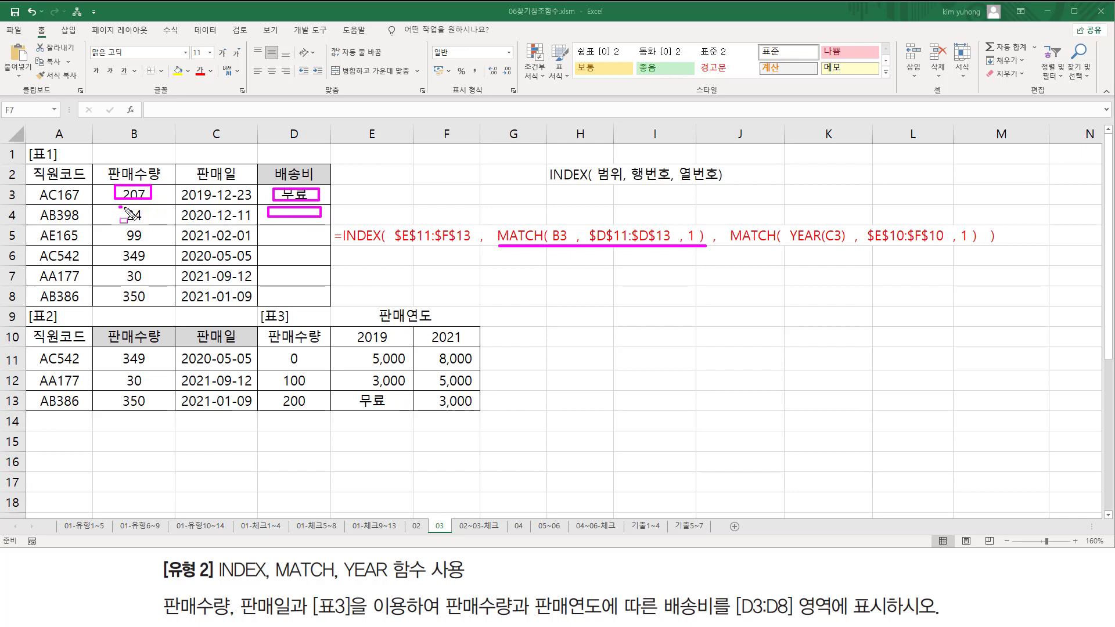
drag(119, 207, 150, 222)
mouse_move(272, 230)
mouse_down()
mouse_move(290, 230)
mouse_move(272, 238)
mouse_up()
mouse_move(118, 230)
mouse_down()
mouse_move(152, 232)
mouse_move(150, 243)
mouse_up()
drag(553, 225, 569, 256)
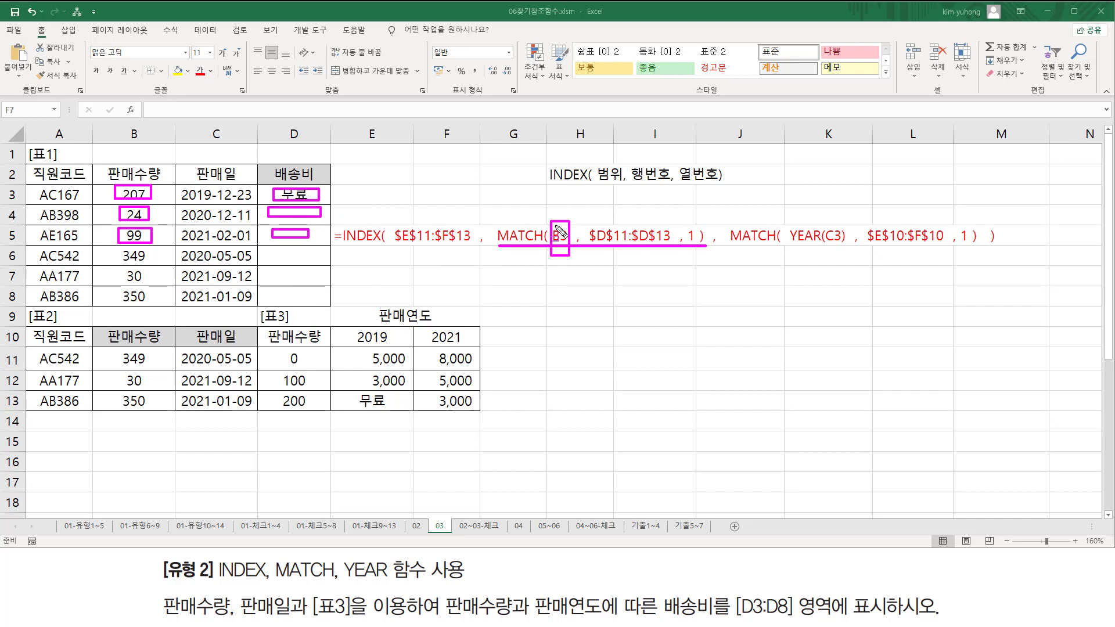
drag(118, 189, 155, 205)
mouse_move(278, 345)
mouse_down()
mouse_move(281, 390)
mouse_move(320, 411)
mouse_up()
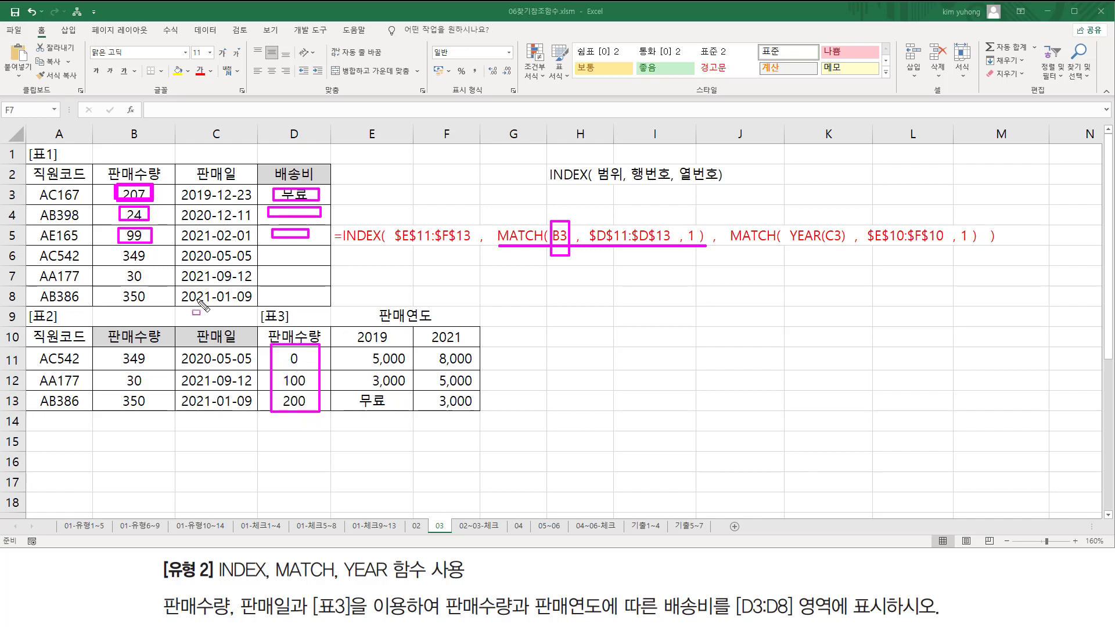
drag(112, 221, 156, 221)
mouse_move(279, 346)
mouse_down()
mouse_move(305, 407)
mouse_move(280, 348)
mouse_up()
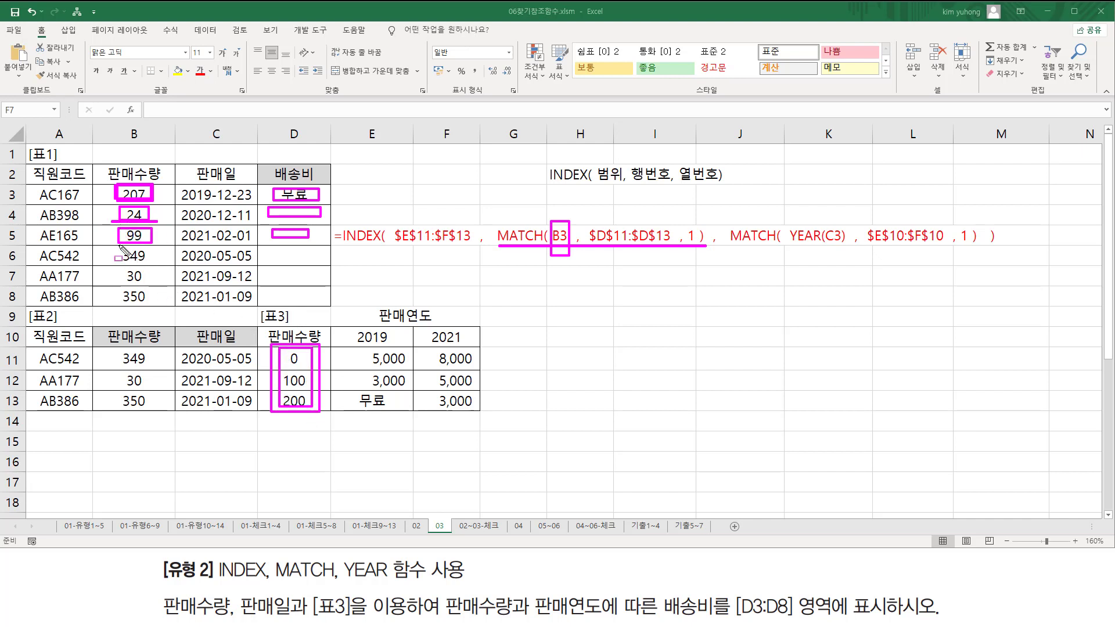
drag(114, 241, 163, 241)
mouse_move(285, 354)
mouse_down()
mouse_move(308, 405)
mouse_move(306, 350)
mouse_up()
mouse_move(585, 216)
mouse_down()
mouse_move(604, 250)
mouse_move(673, 251)
mouse_up()
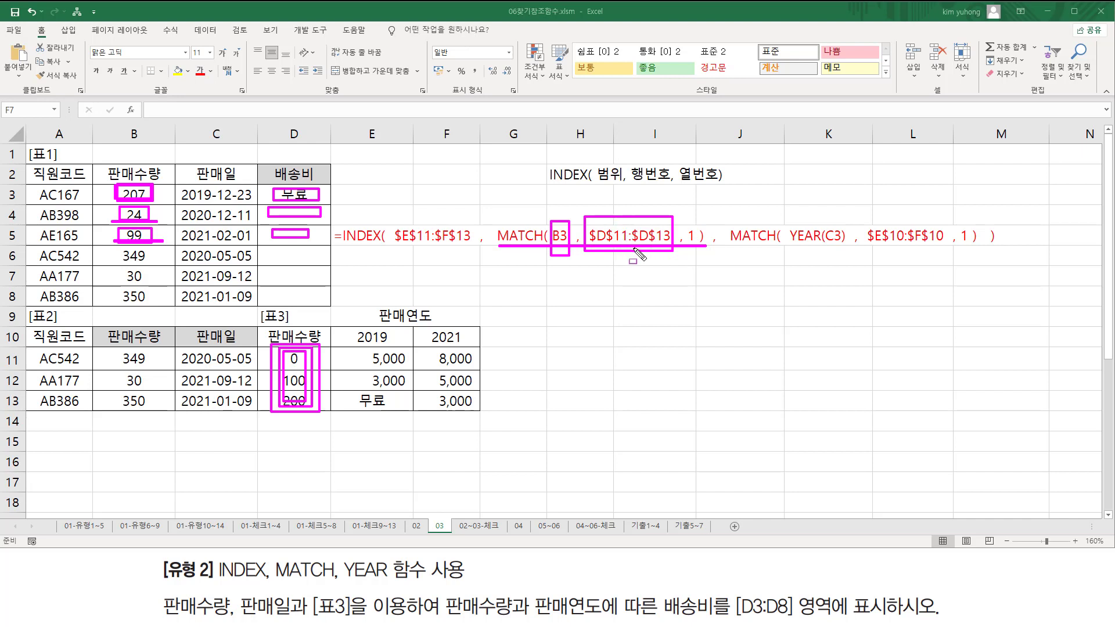
key(Escape)
Check the first MATCH's match type 1 against the order of the quantity thresholds in D11:D13.
drag(686, 221, 697, 244)
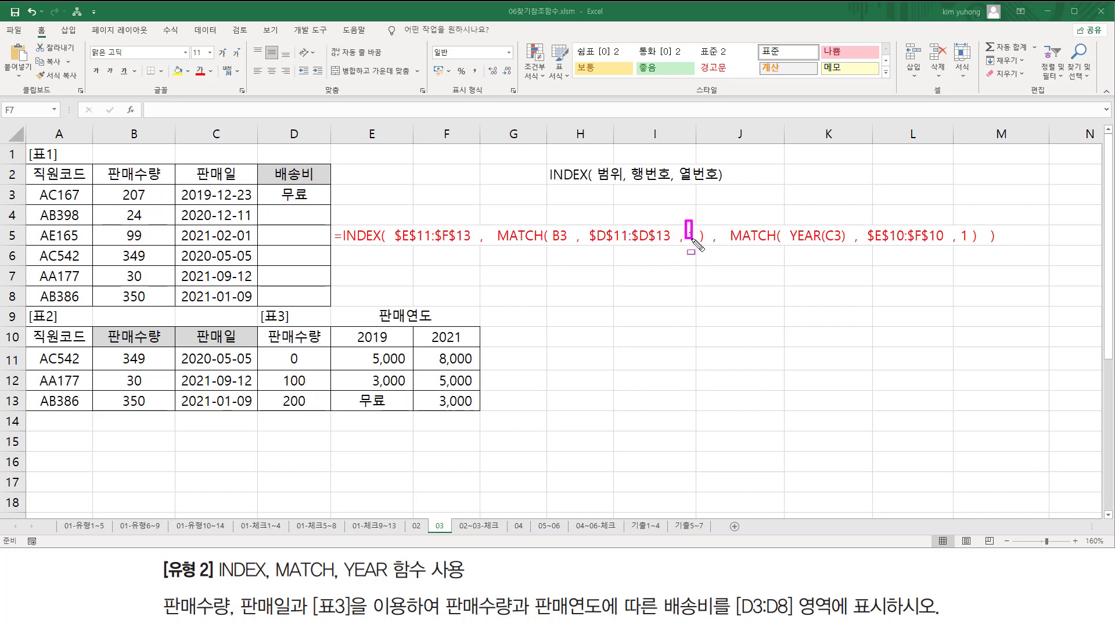
drag(499, 245, 707, 245)
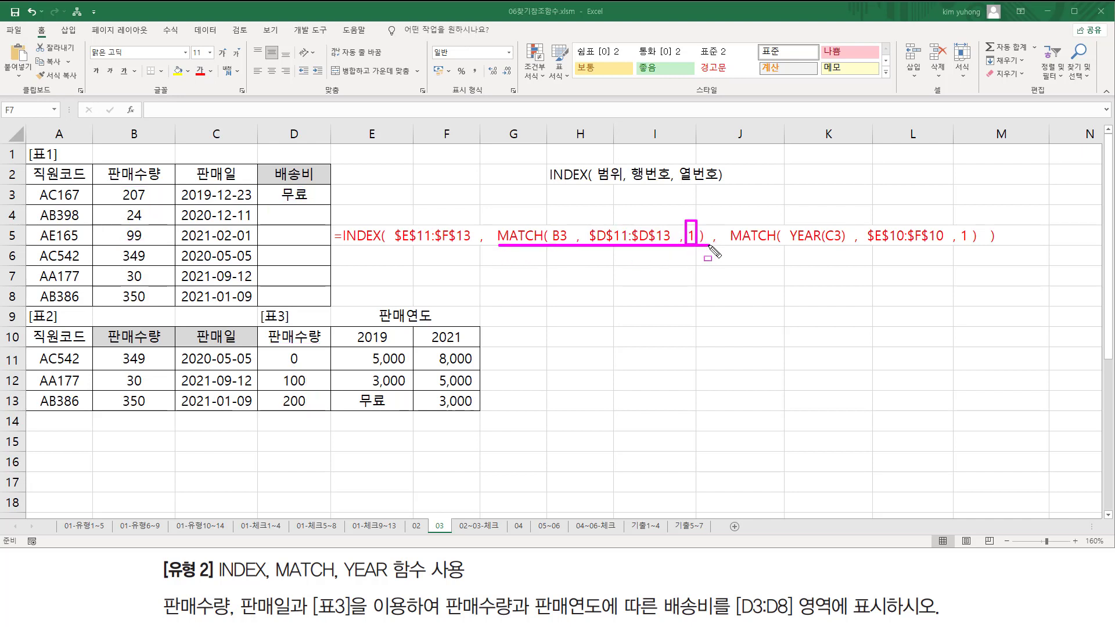
mouse_move(277, 347)
mouse_down()
mouse_move(278, 366)
mouse_move(313, 410)
mouse_up()
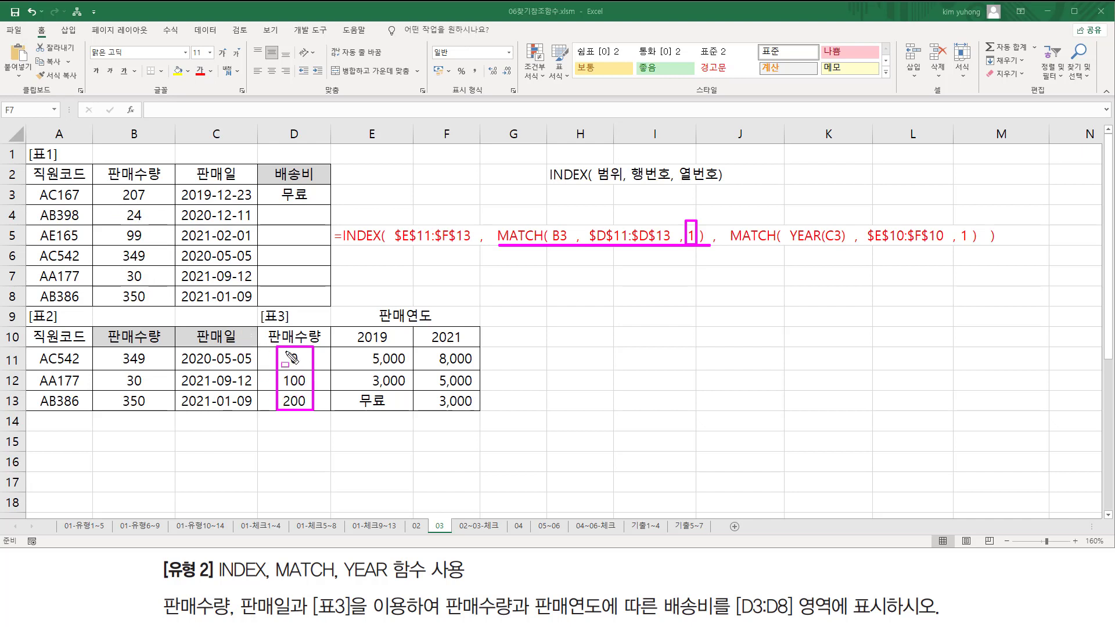
drag(284, 351, 308, 408)
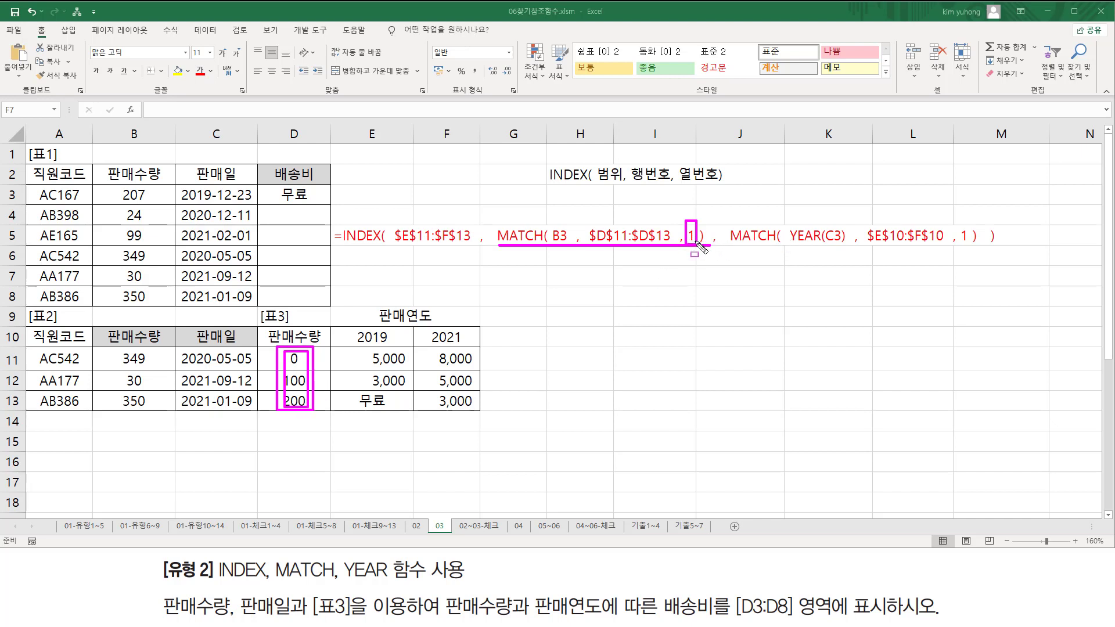
key(e)
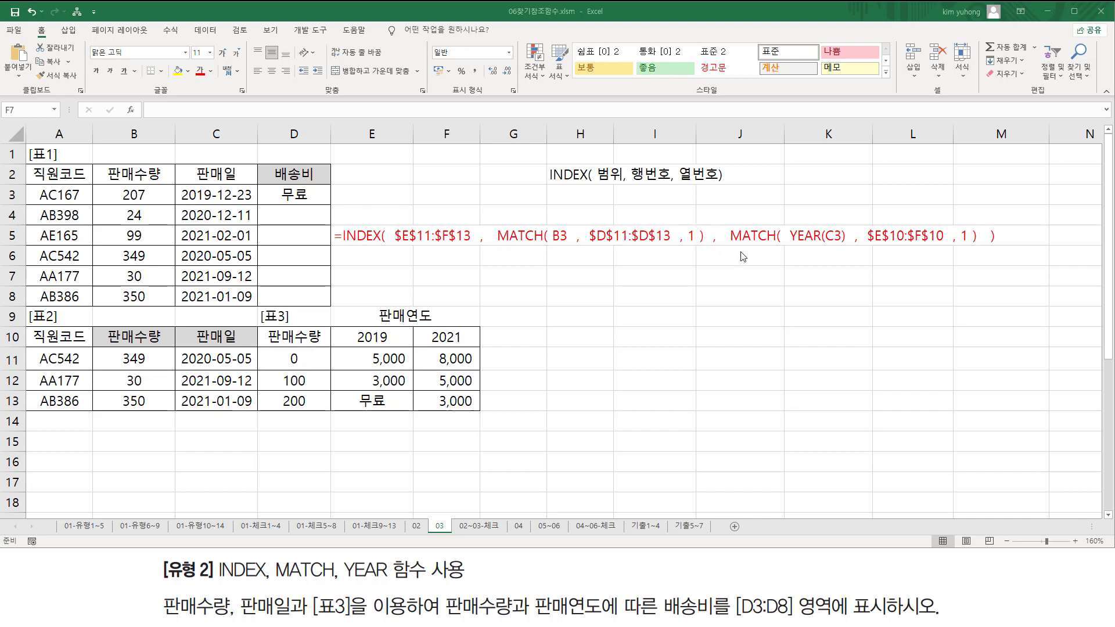
Review how the second MATCH supplies the column number, comparing YEAR(C3) from the sales dates with the year headers.
drag(724, 247, 985, 247)
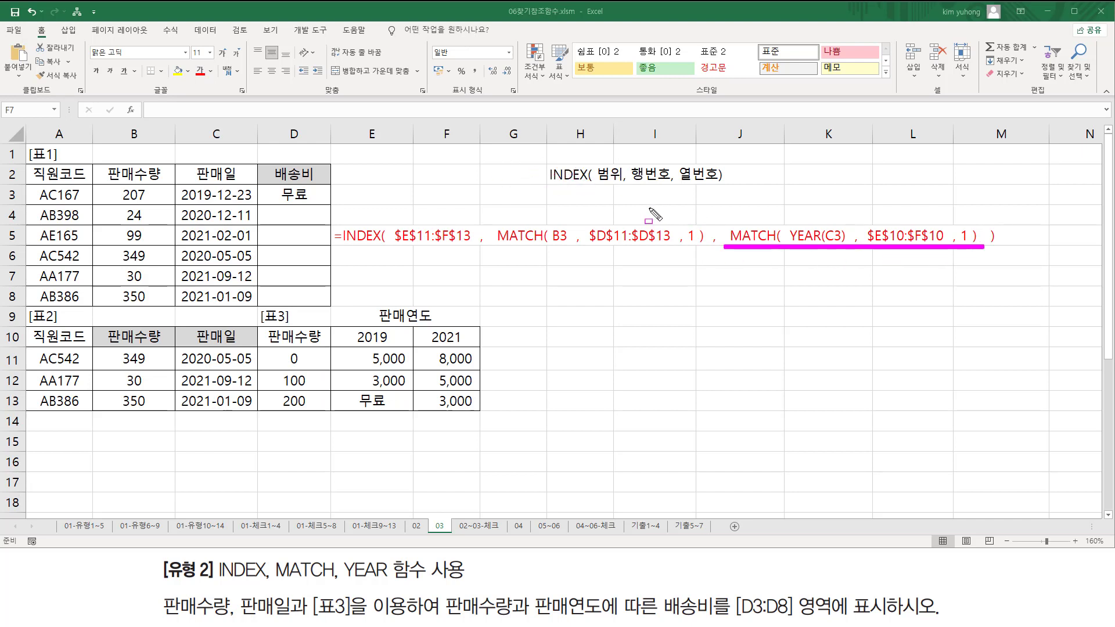
drag(680, 184, 716, 183)
drag(331, 325, 488, 348)
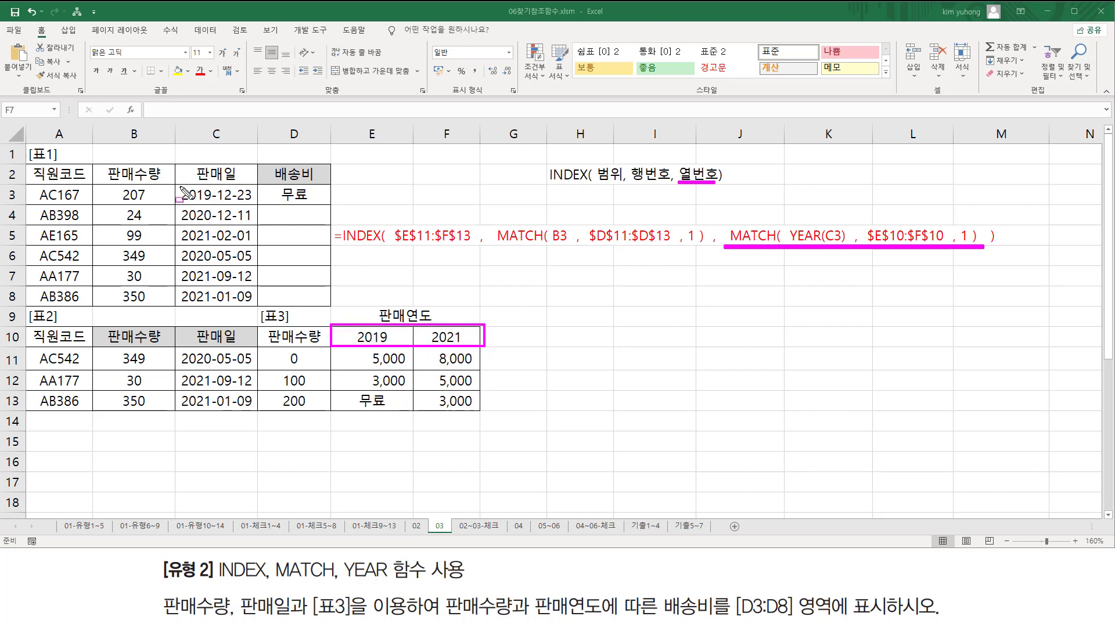
drag(180, 188, 259, 203)
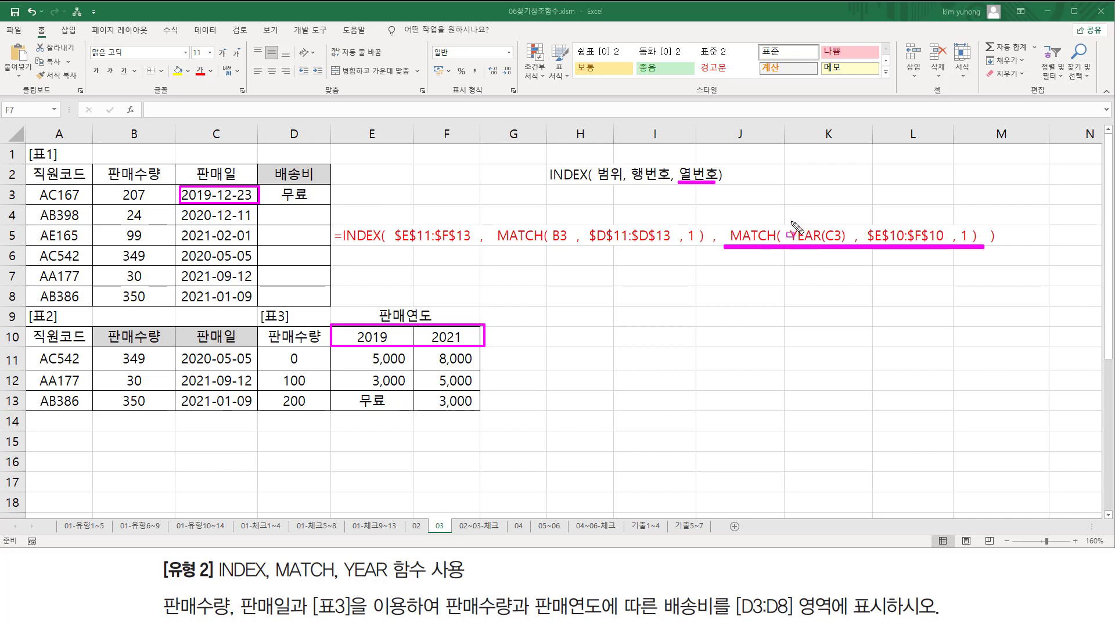
mouse_move(789, 222)
mouse_down()
mouse_move(792, 251)
mouse_move(846, 253)
mouse_up()
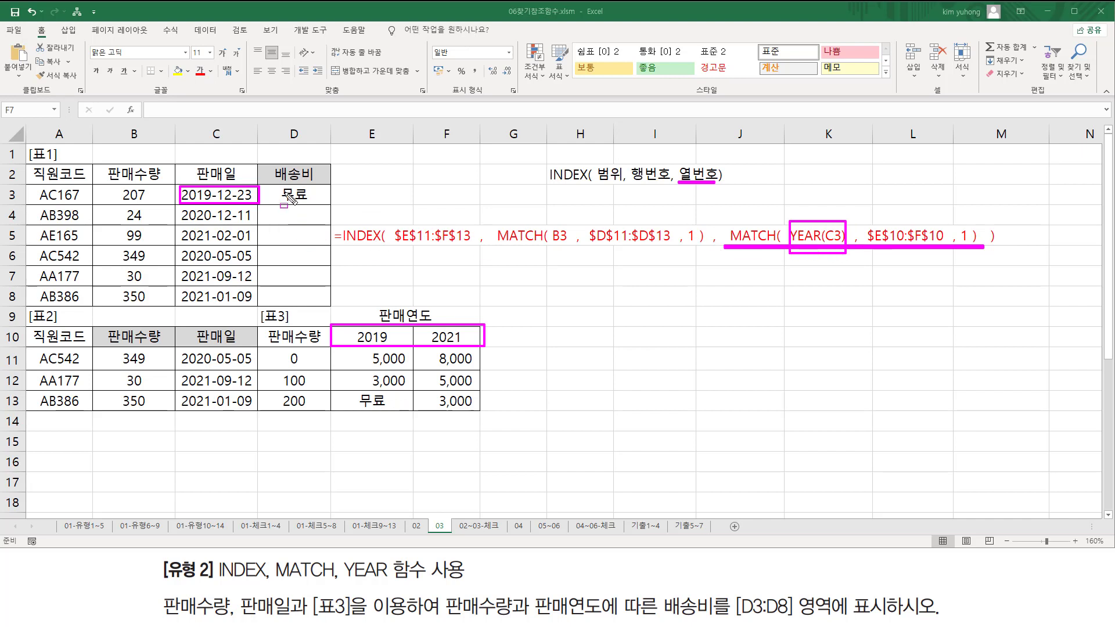
mouse_move(281, 187)
mouse_down()
mouse_move(282, 201)
mouse_move(315, 200)
mouse_up()
mouse_move(185, 195)
mouse_down()
mouse_move(316, 209)
mouse_move(199, 213)
mouse_move(316, 240)
mouse_up()
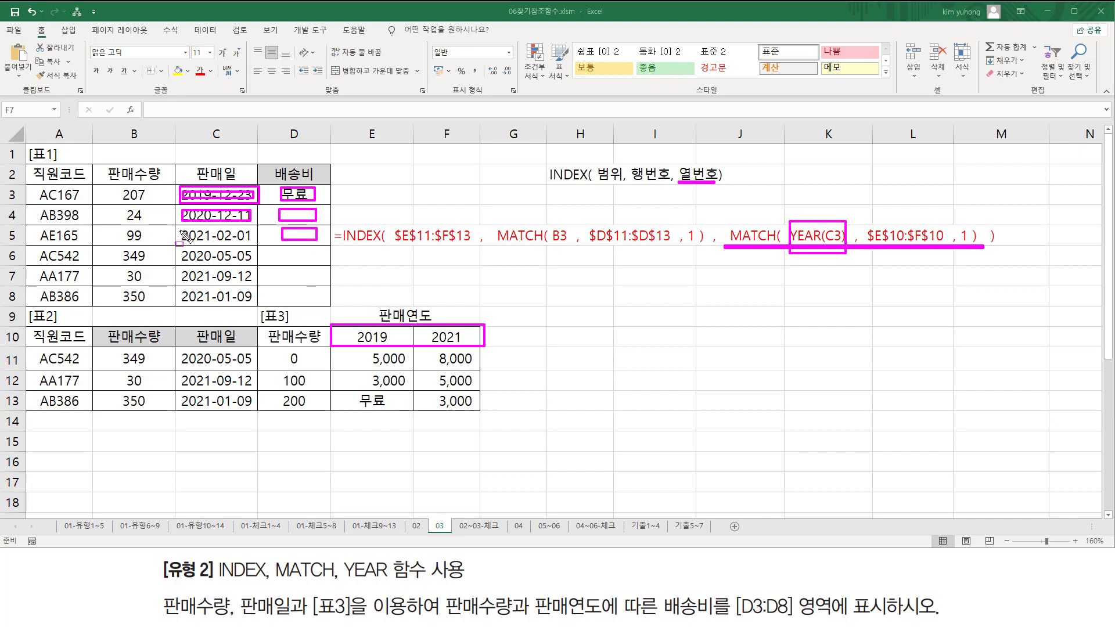
mouse_move(185, 231)
mouse_down()
mouse_move(253, 231)
mouse_move(251, 240)
mouse_up()
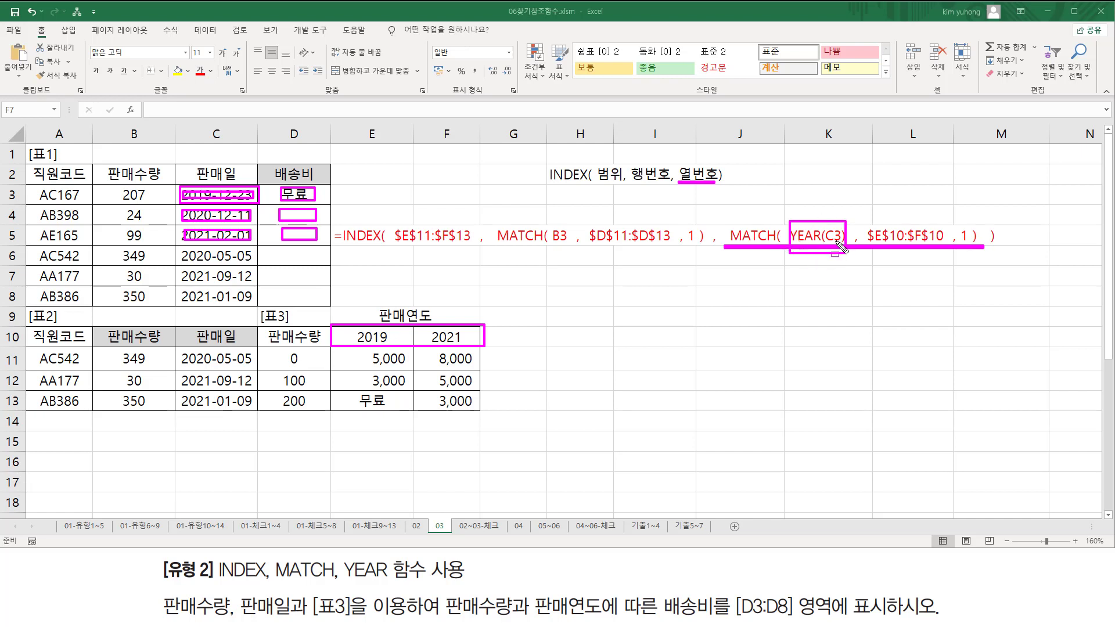
key(Escape)
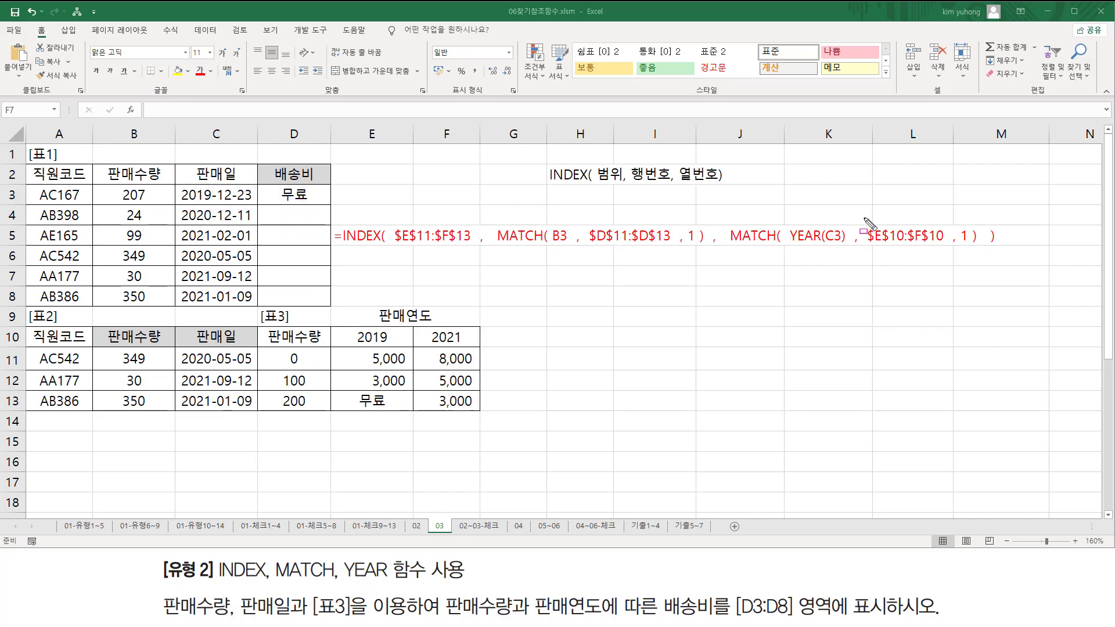
Examine the second MATCH's lookup array $E$10:$F$10 and match type 1 against the sale years in column C.
drag(862, 219, 948, 248)
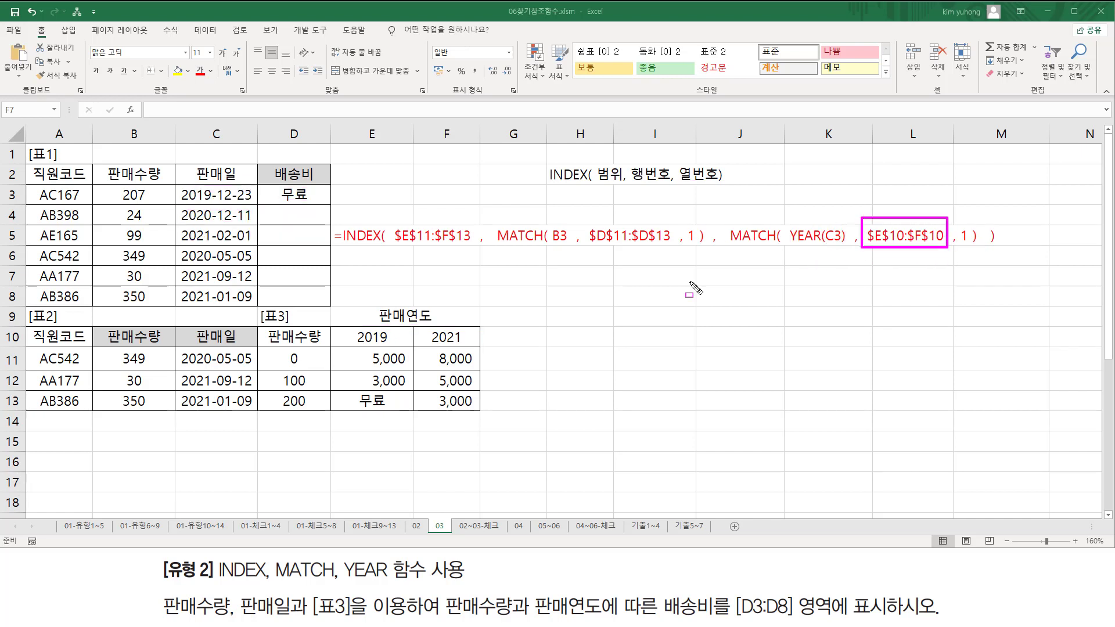
mouse_move(342, 328)
mouse_down()
mouse_move(474, 347)
mouse_move(342, 343)
mouse_up()
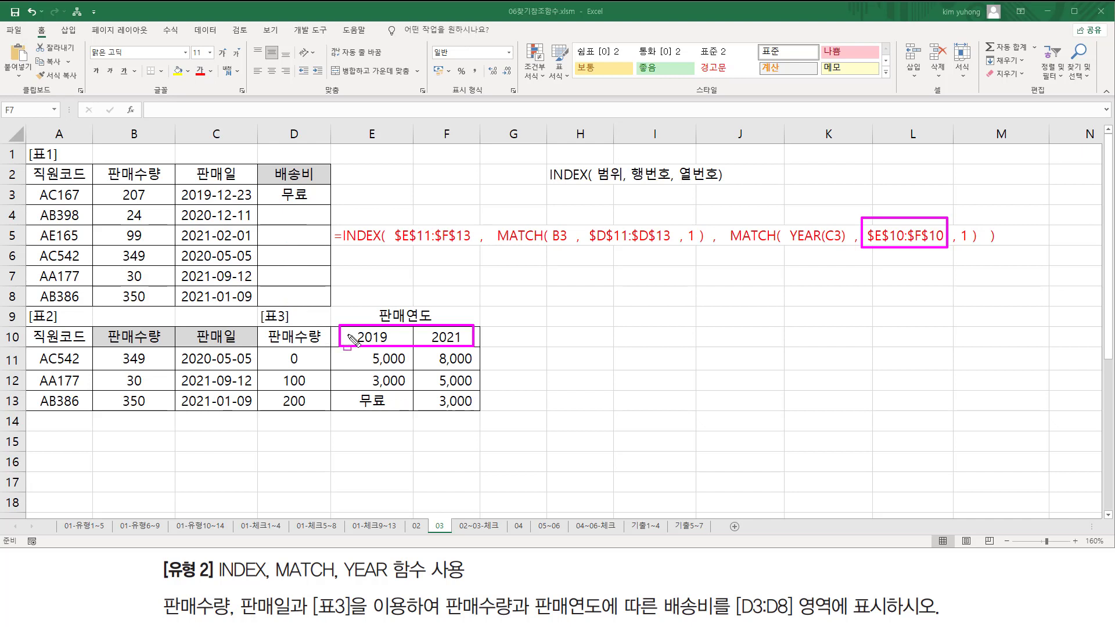
mouse_move(179, 190)
mouse_down()
mouse_move(215, 273)
mouse_move(215, 308)
mouse_up()
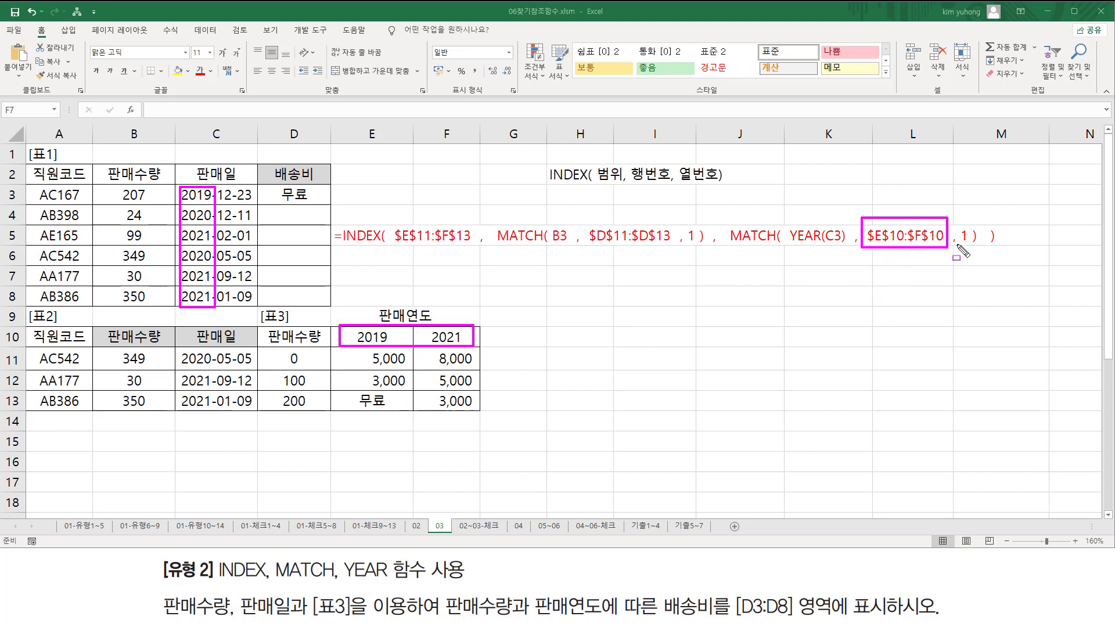
drag(956, 245, 973, 244)
mouse_move(348, 336)
mouse_down()
mouse_move(465, 345)
mouse_move(470, 328)
mouse_up()
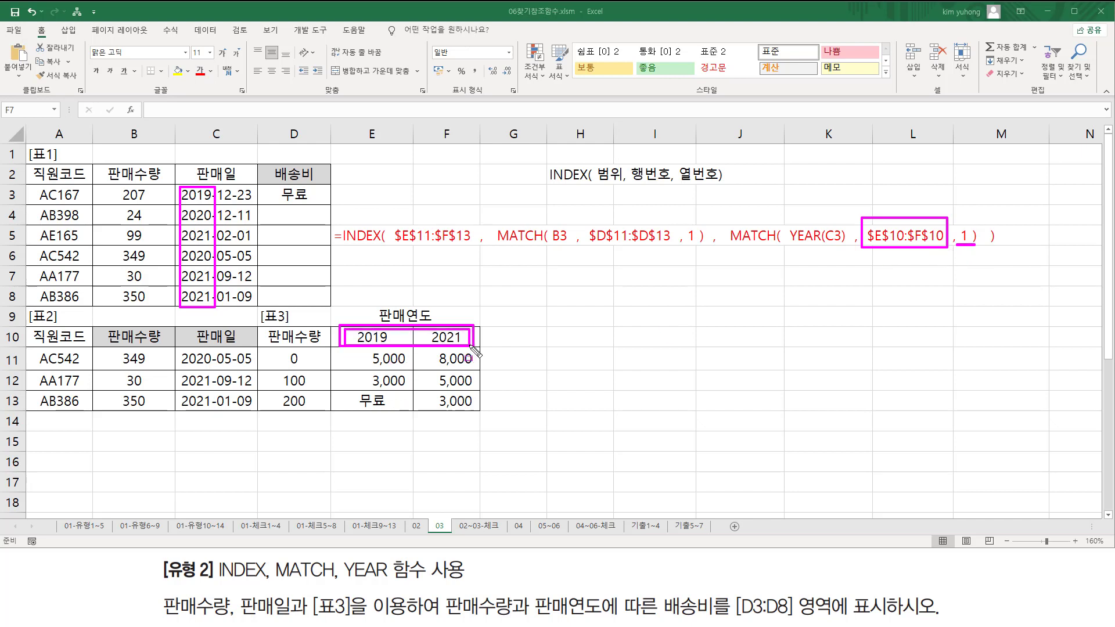
mouse_move(181, 203)
mouse_down()
mouse_move(213, 203)
mouse_move(213, 244)
mouse_up()
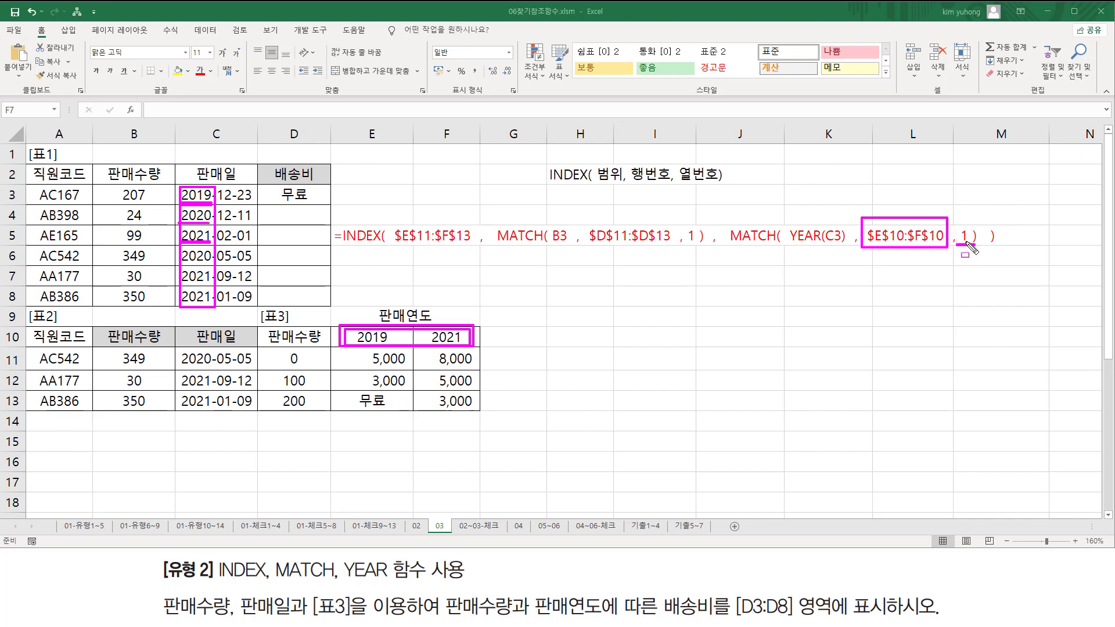
key(Escape)
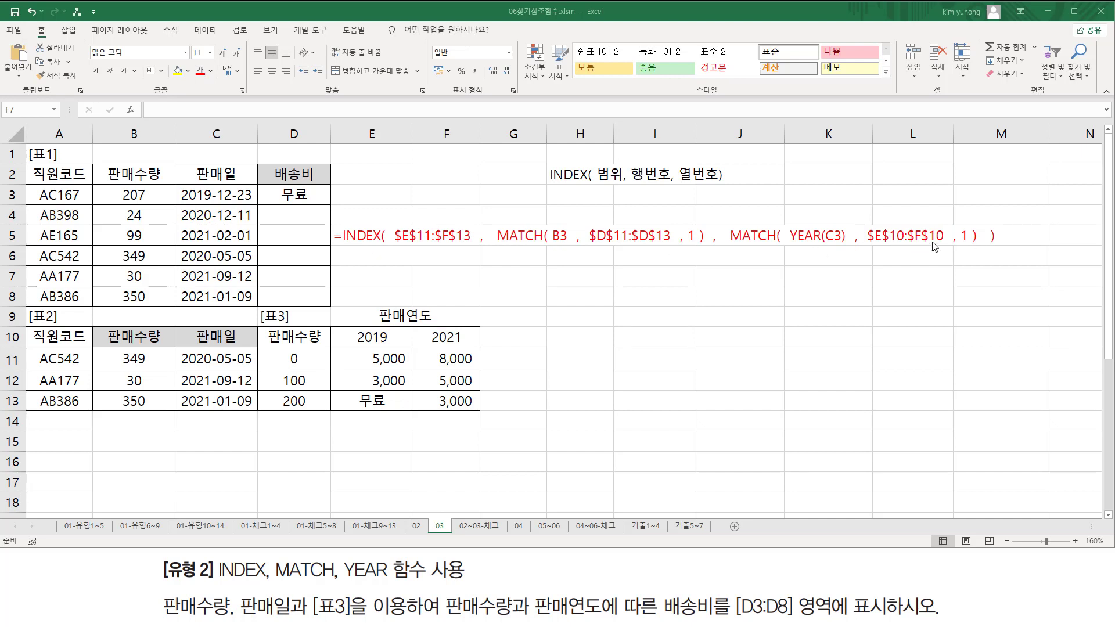
Fill the shipping fee formula from D3 down through D8.
click(309, 197)
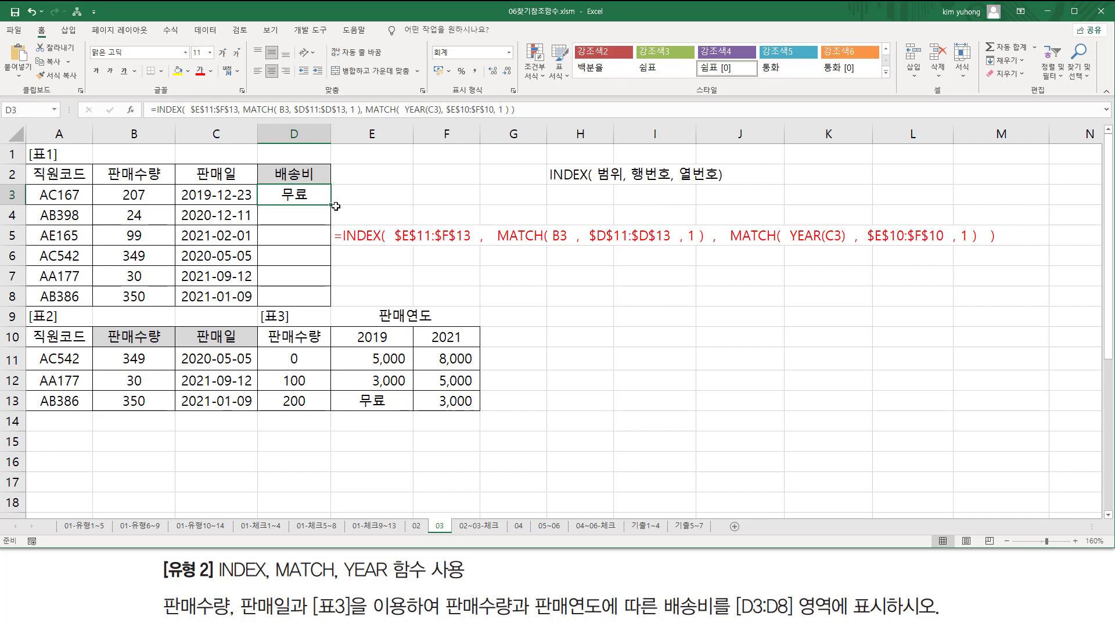
drag(331, 205, 332, 299)
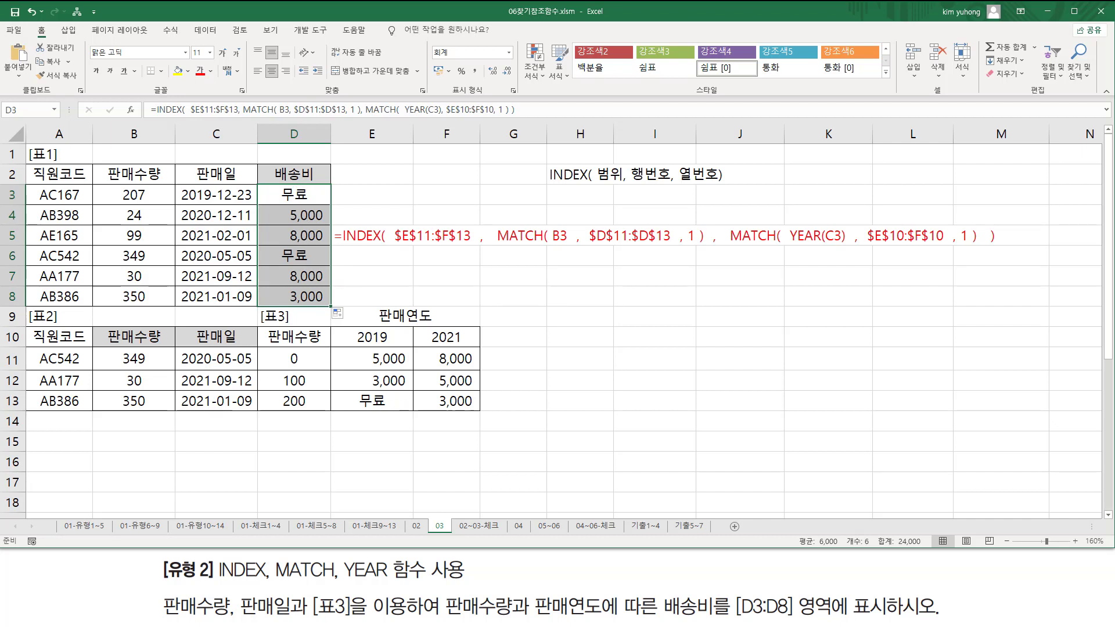
click(537, 291)
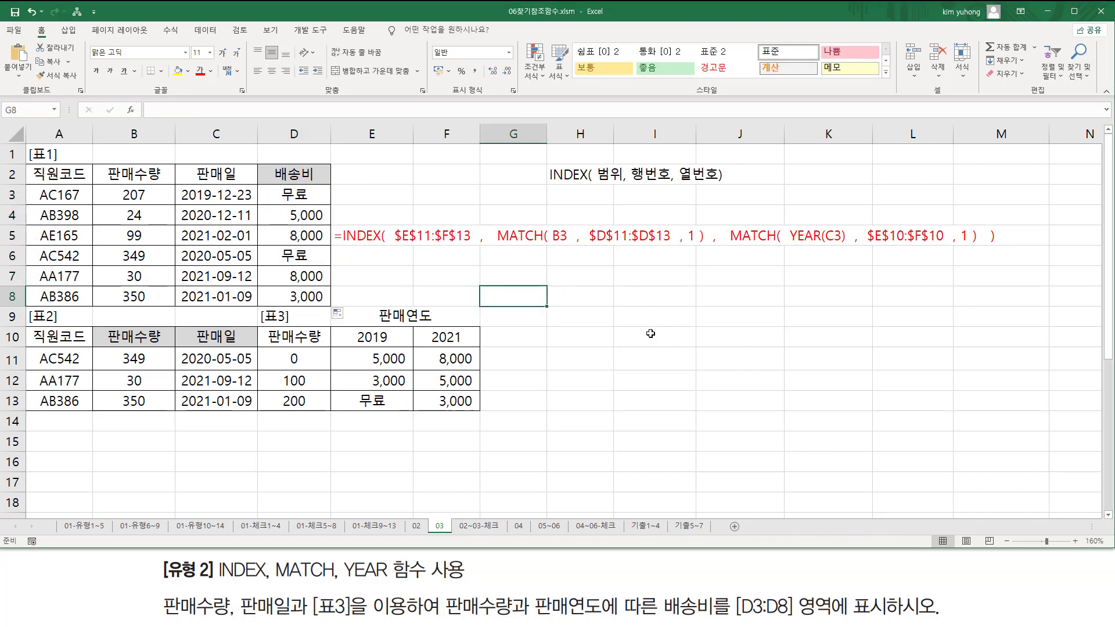